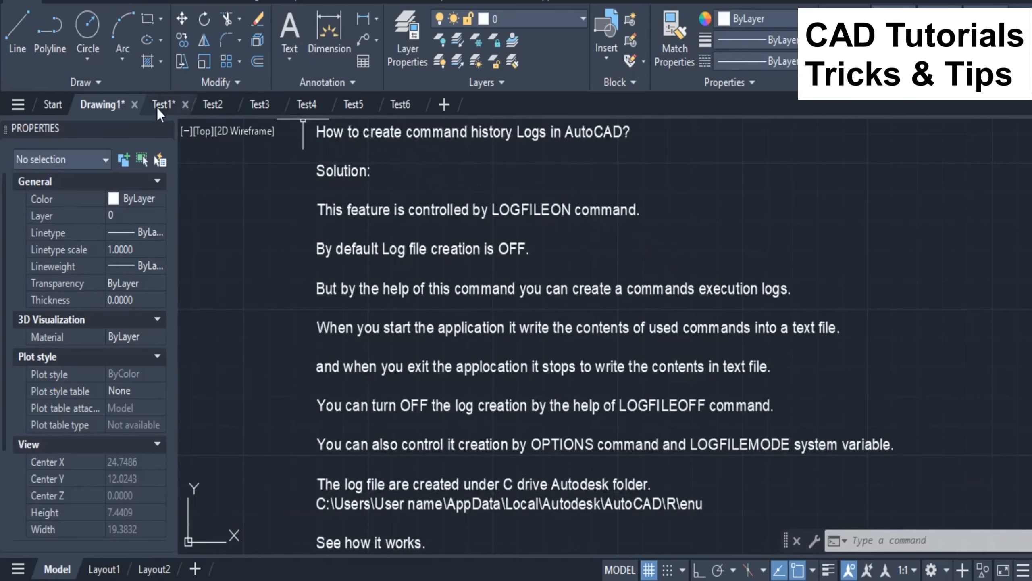
# Step: Draw a circle with a radius of about 3.12 in the Test1 drawing
pyautogui.click(158, 107)
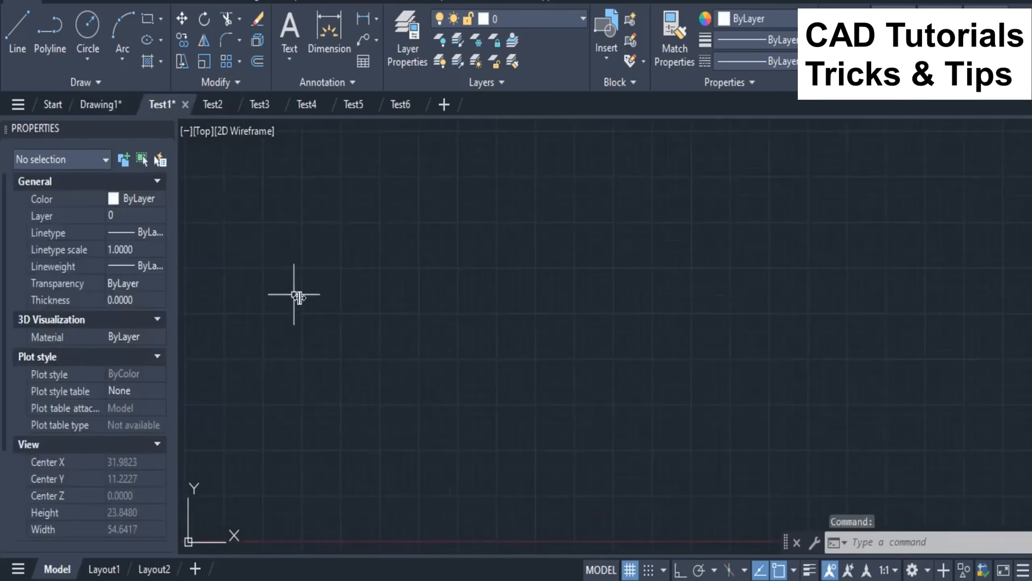
pyautogui.write('c')
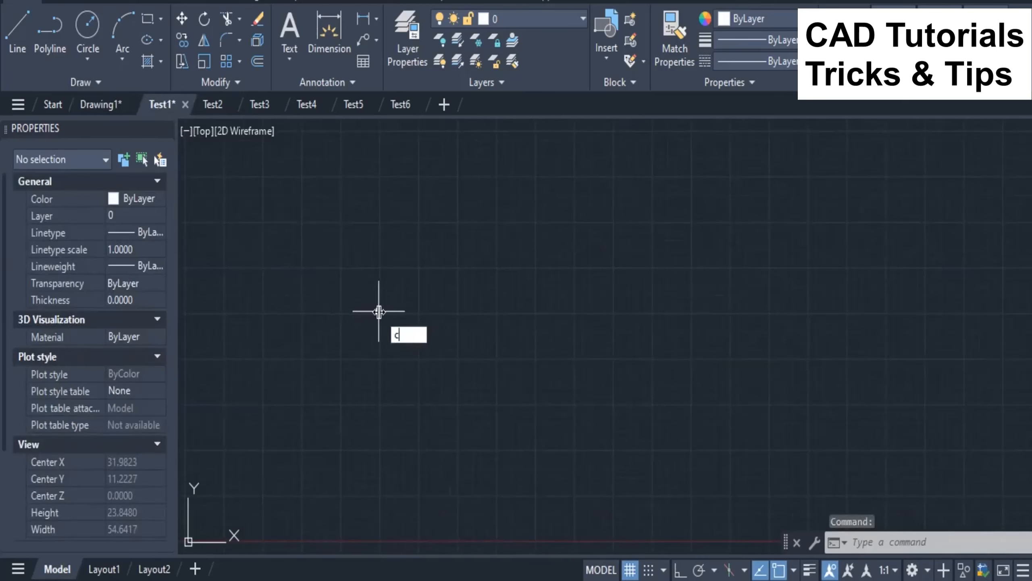
pyautogui.press('Return')
pyautogui.click(357, 301)
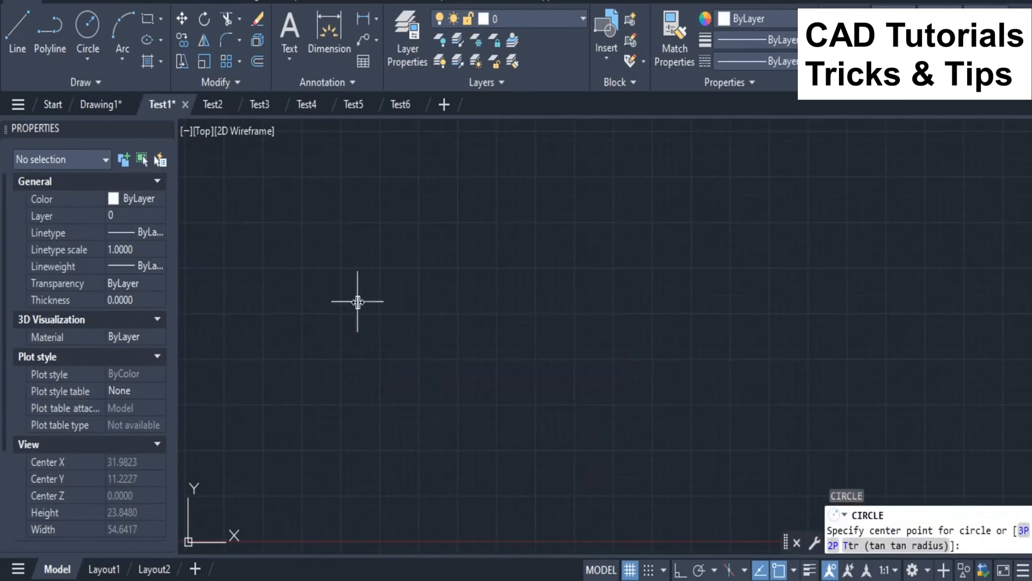
pyautogui.click(353, 358)
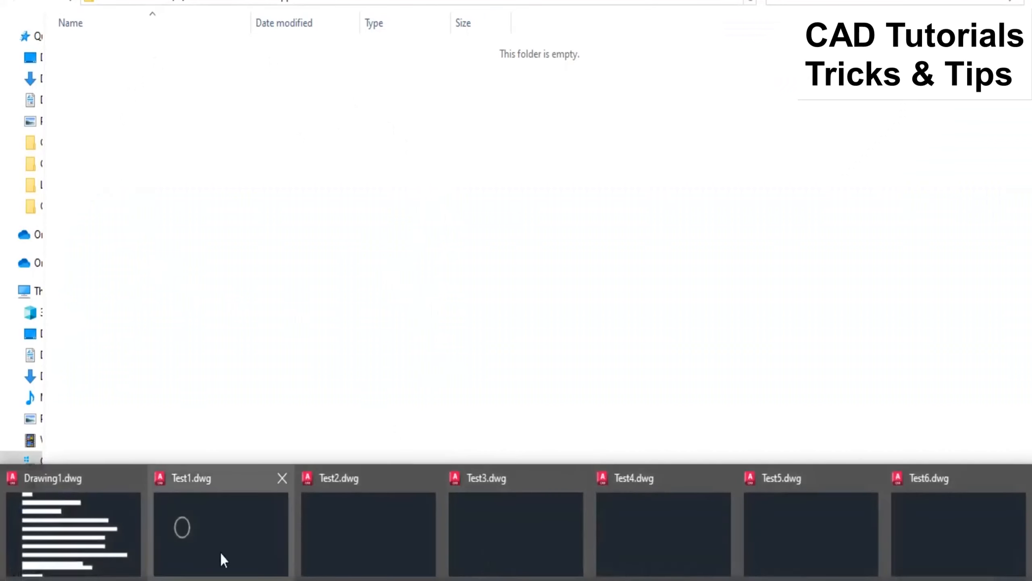
# Step: Return to the Test1 drawing in AutoCAD and enable command history logging with LOGFILEON
pyautogui.click(219, 551)
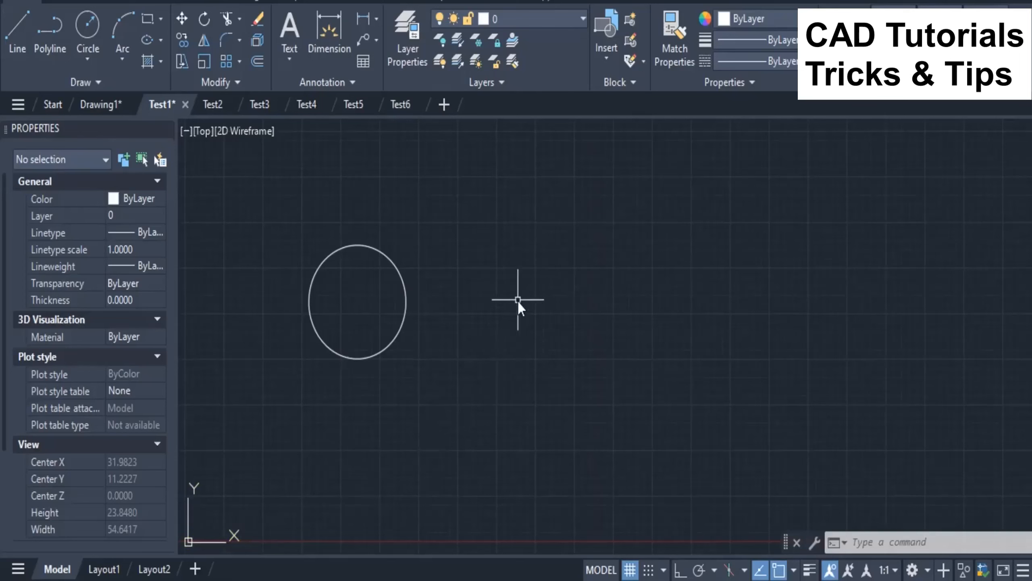
pyautogui.write('LOGFILEMODE')
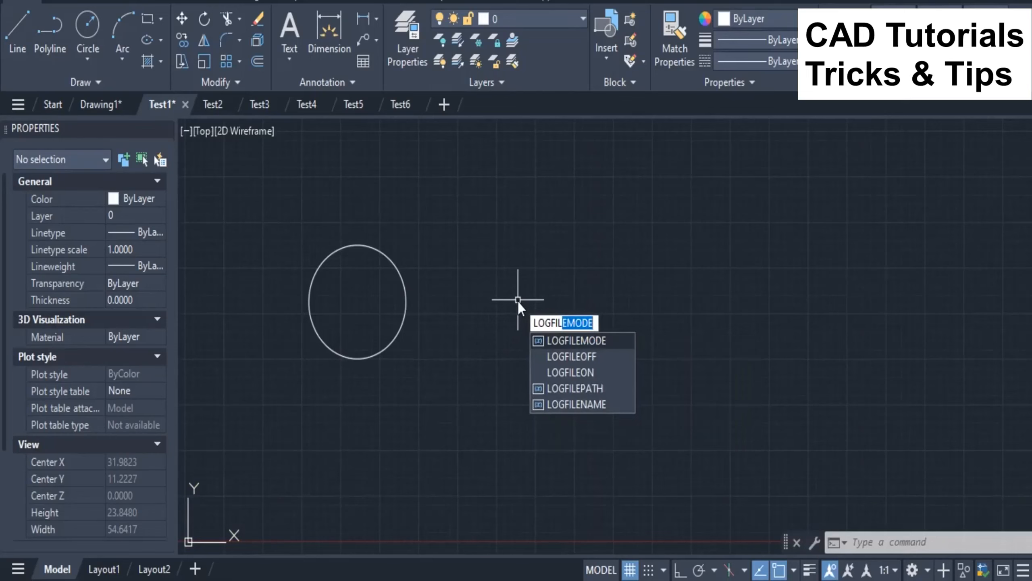
pyautogui.click(569, 373)
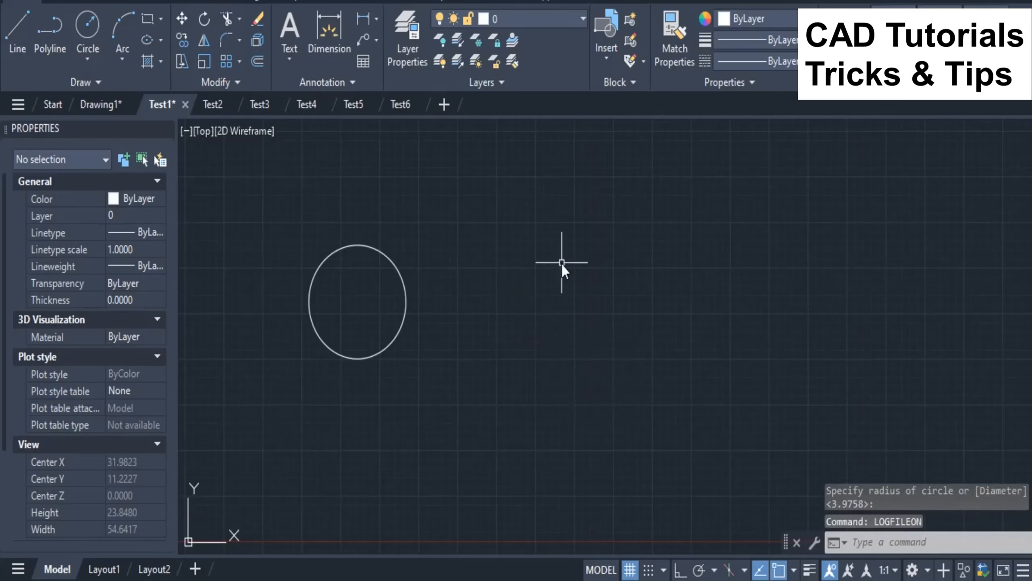
# Step: Draw a closed triangle beside the circle as a three-segment polyline
pyautogui.write('POL')
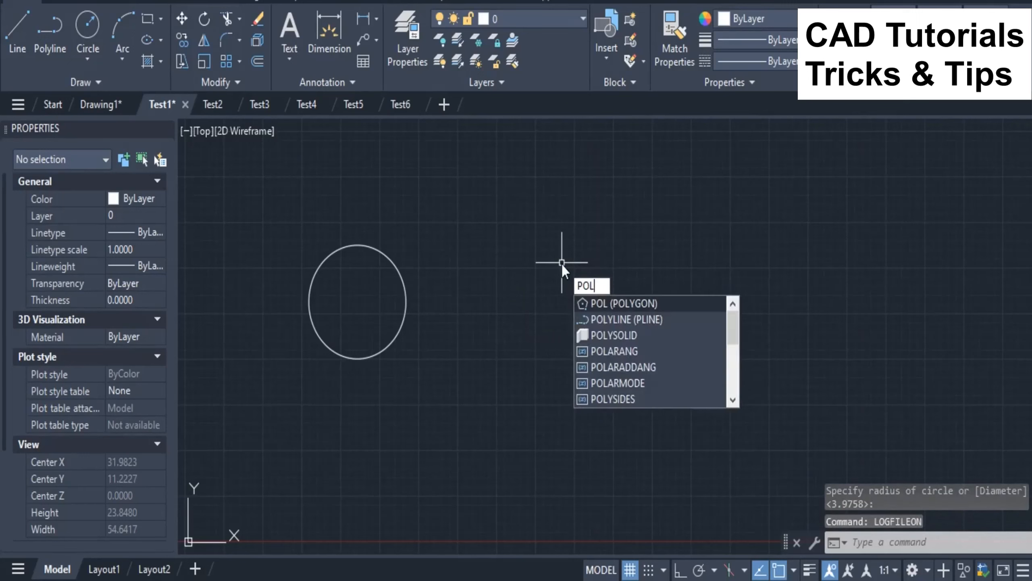
pyautogui.write('YLINE')
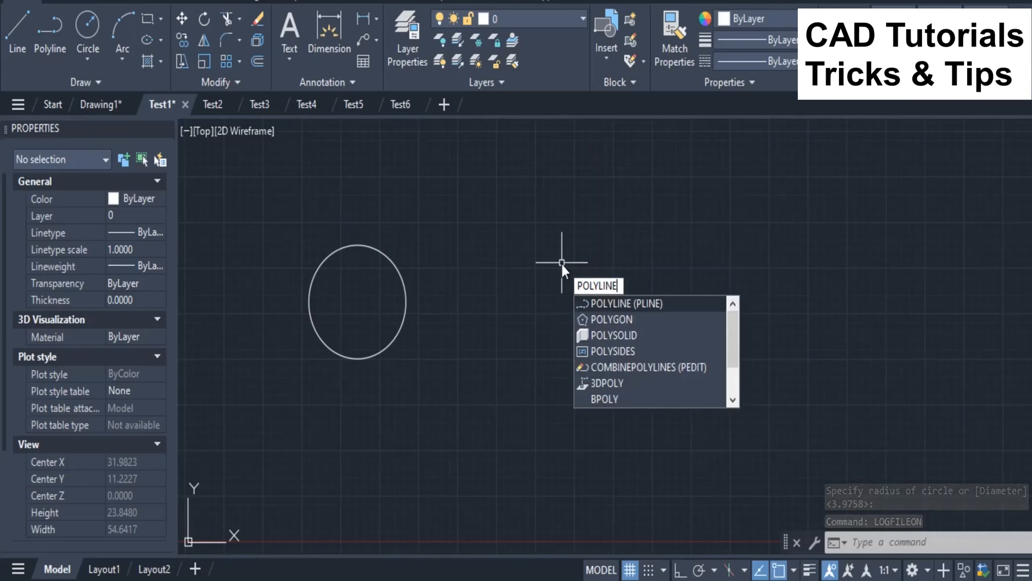
pyautogui.press('Return')
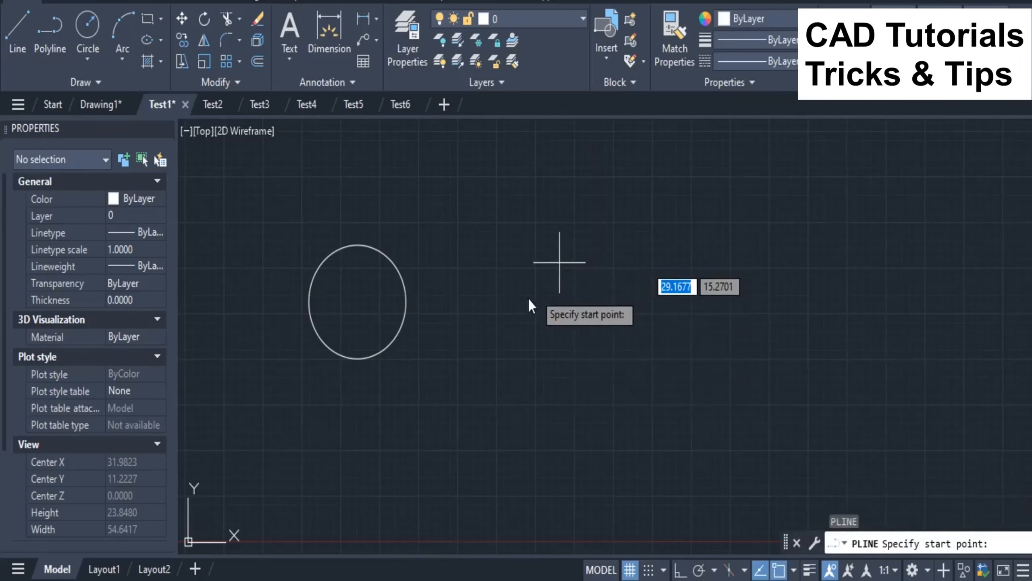
pyautogui.click(471, 333)
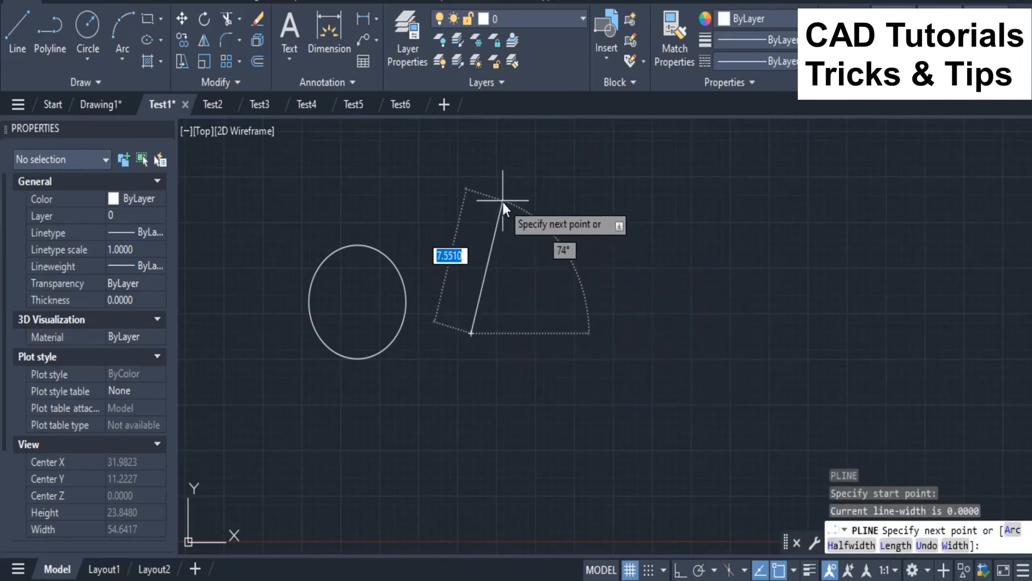
pyautogui.click(518, 206)
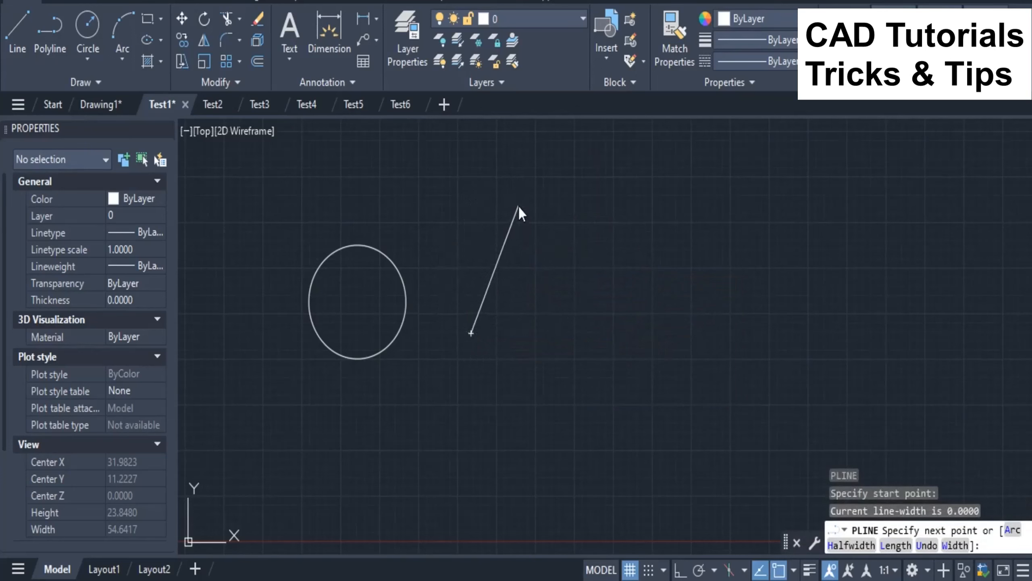
pyautogui.click(561, 337)
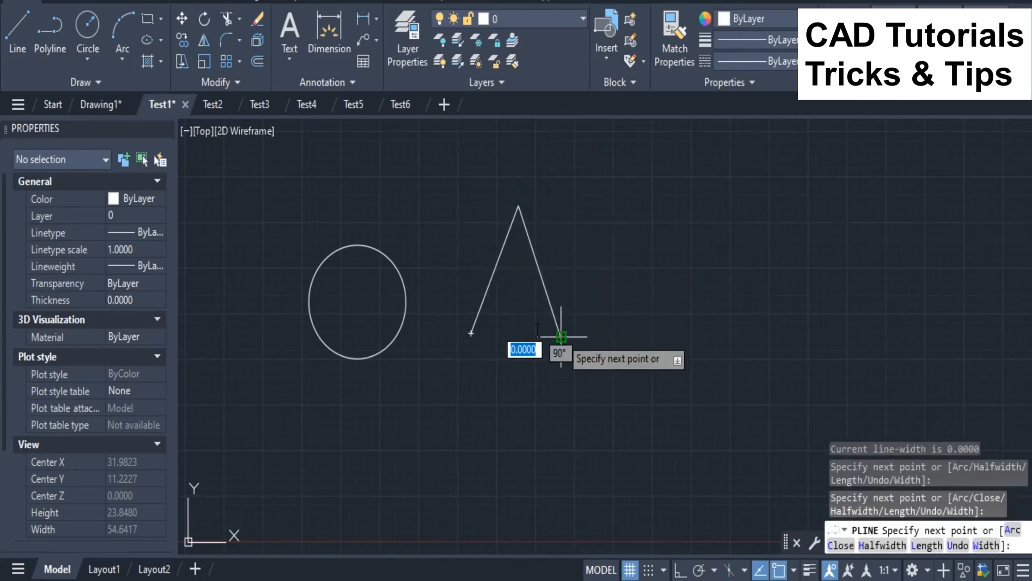
pyautogui.rightClick(471, 333)
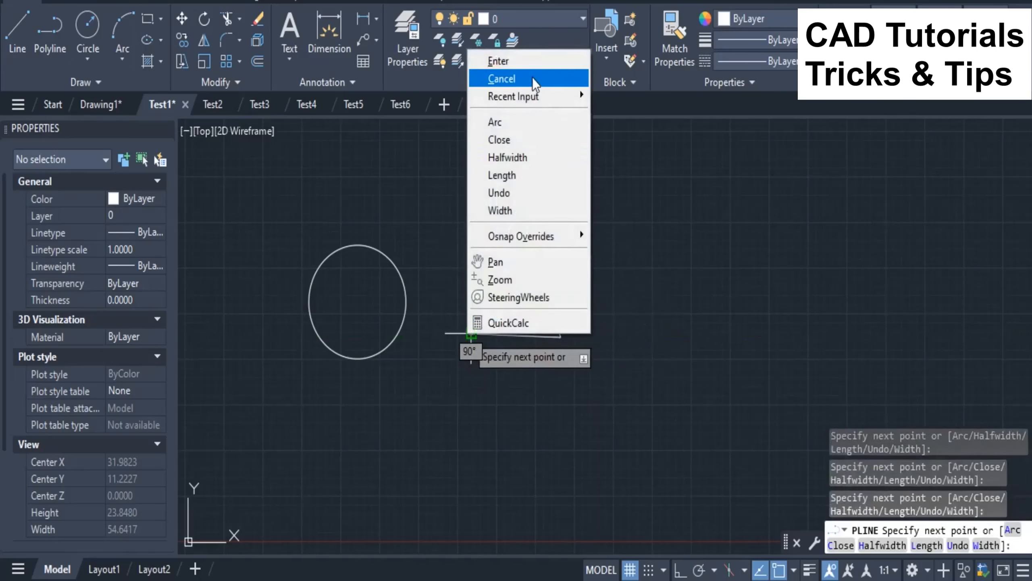
pyautogui.click(498, 61)
# Step: Draw a rectangle to the right of the triangle with the RECTANG command
pyautogui.write('REC')
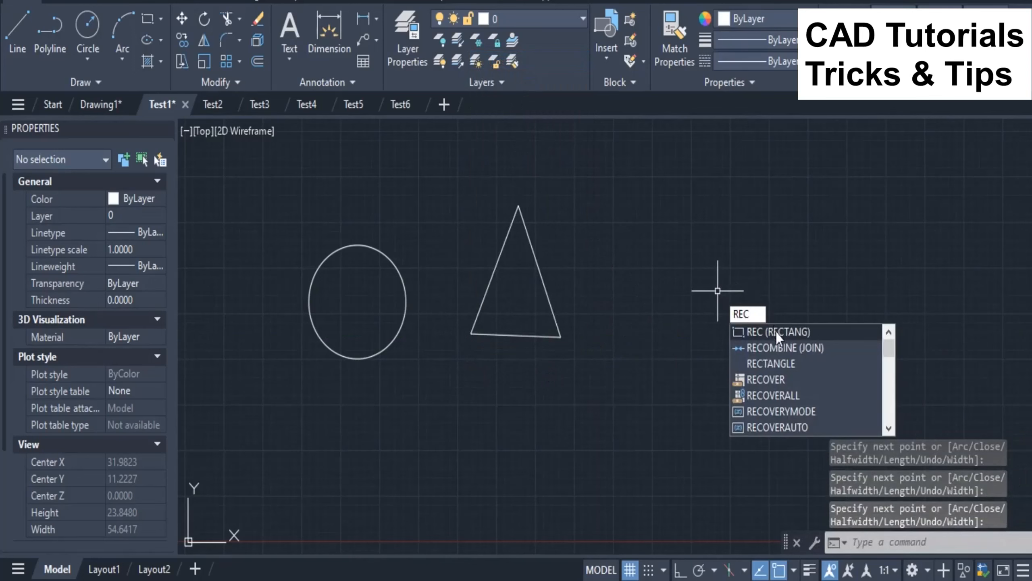
pyautogui.click(775, 332)
pyautogui.click(614, 242)
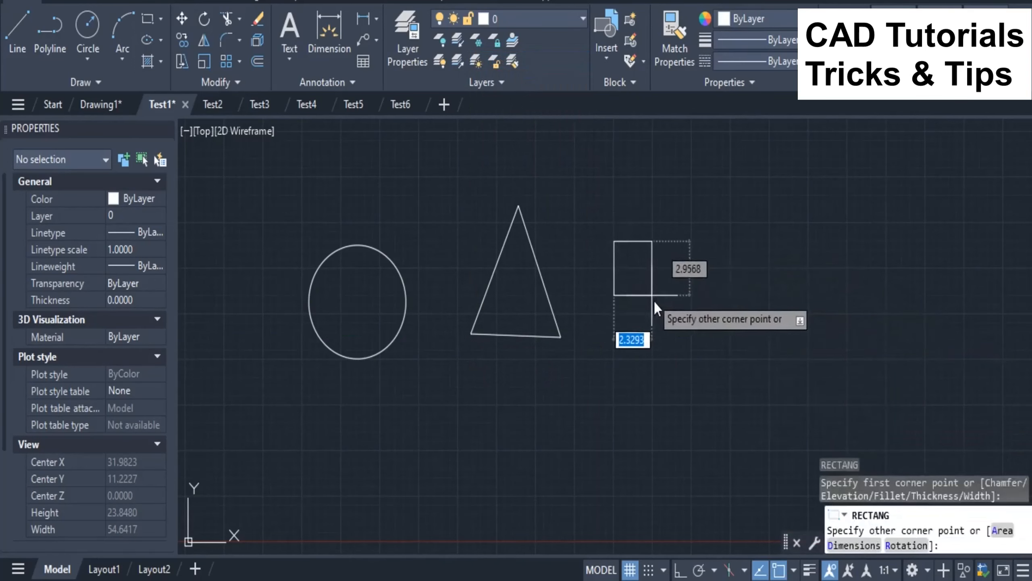
pyautogui.click(718, 331)
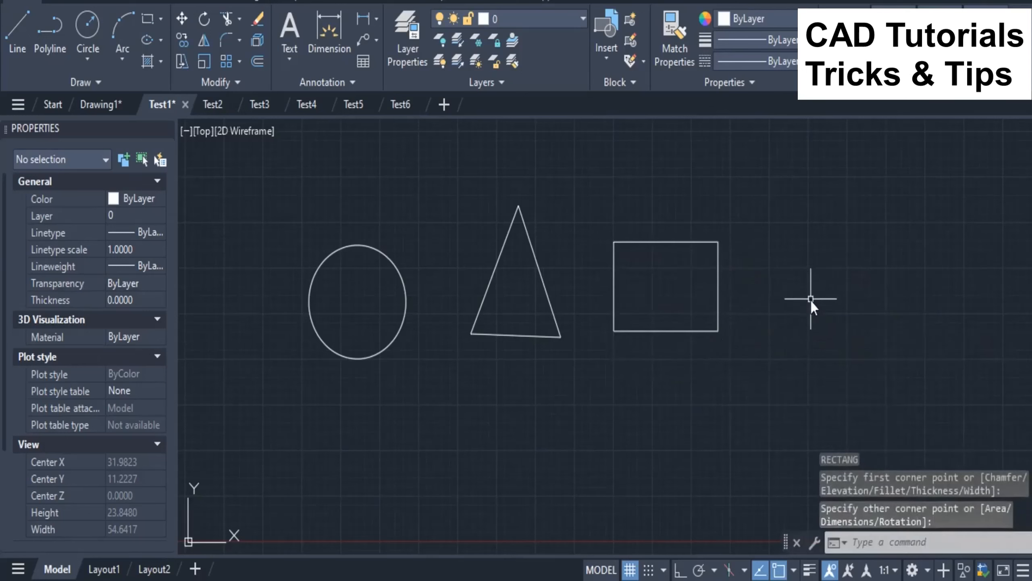
# Step: Draw a second circle with a radius of about 2.83 to the right of the rectangle
pyautogui.write('C')
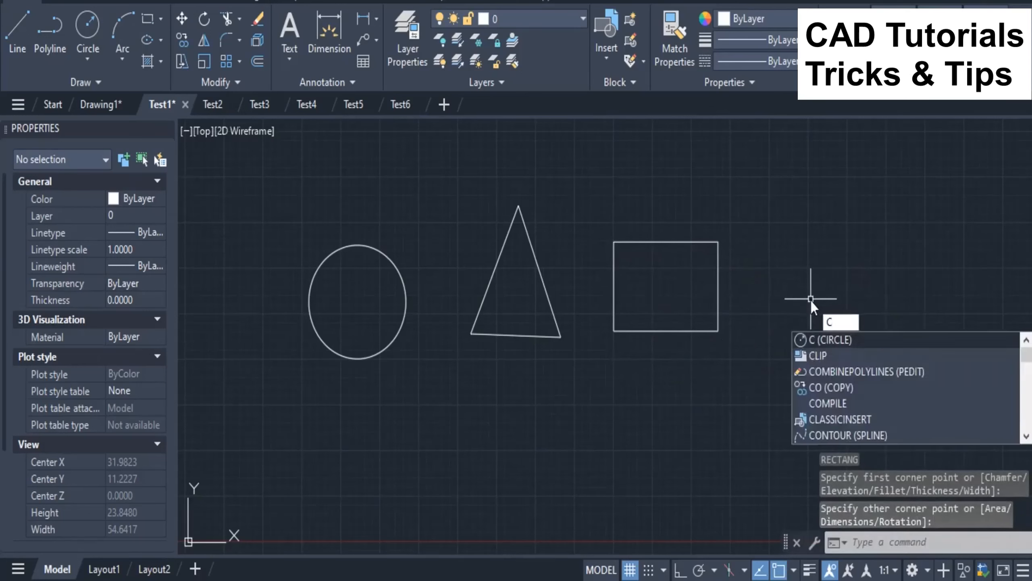
pyautogui.press('Return')
pyautogui.click(812, 288)
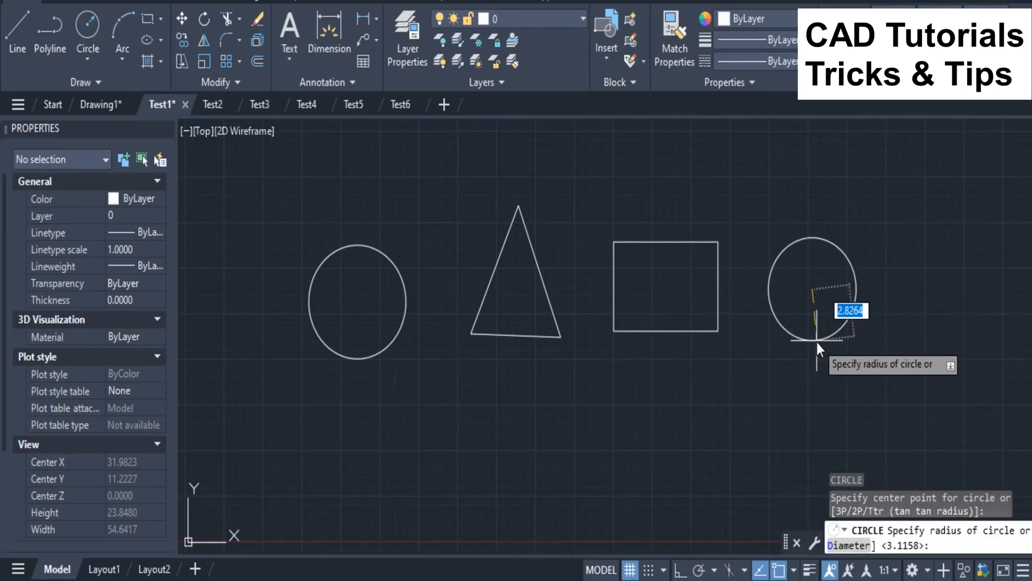
pyautogui.click(816, 340)
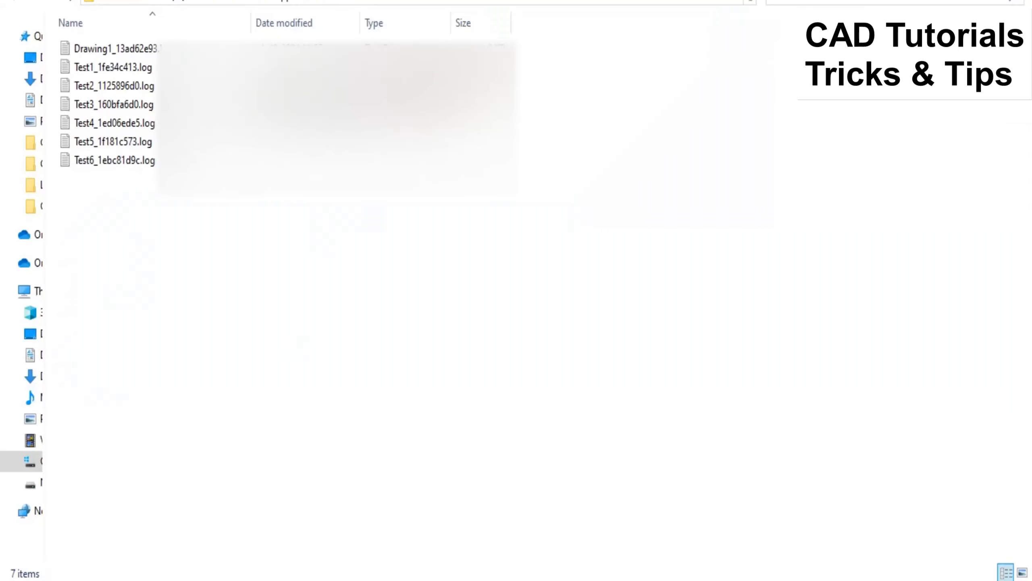
# Step: Open the Test1 log file from the log folder, examine its polyline, rectangle and circle command entries, and close it
pyautogui.click(106, 71)
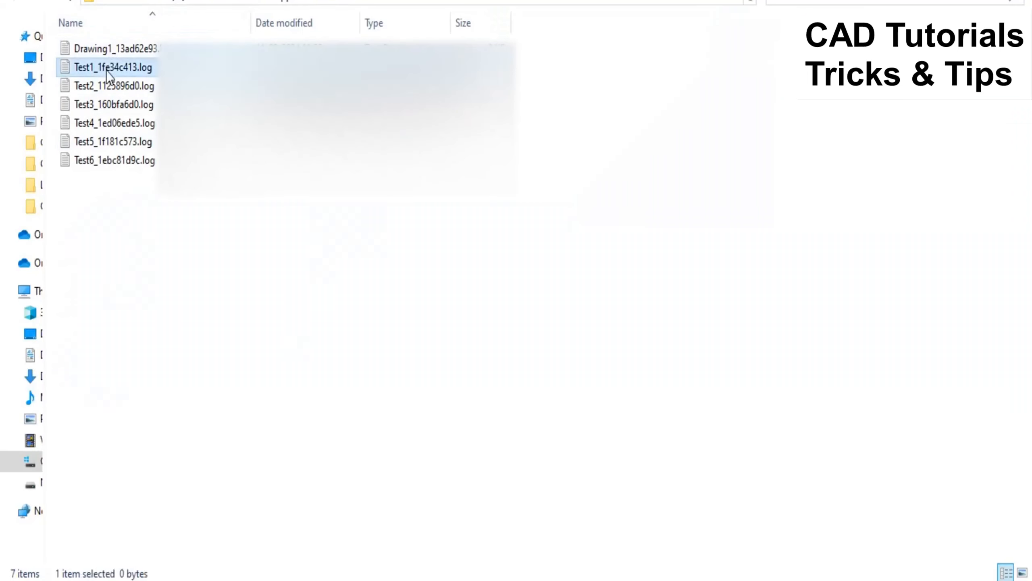
pyautogui.doubleClick(106, 71)
pyautogui.scroll(-1, 288, 247)
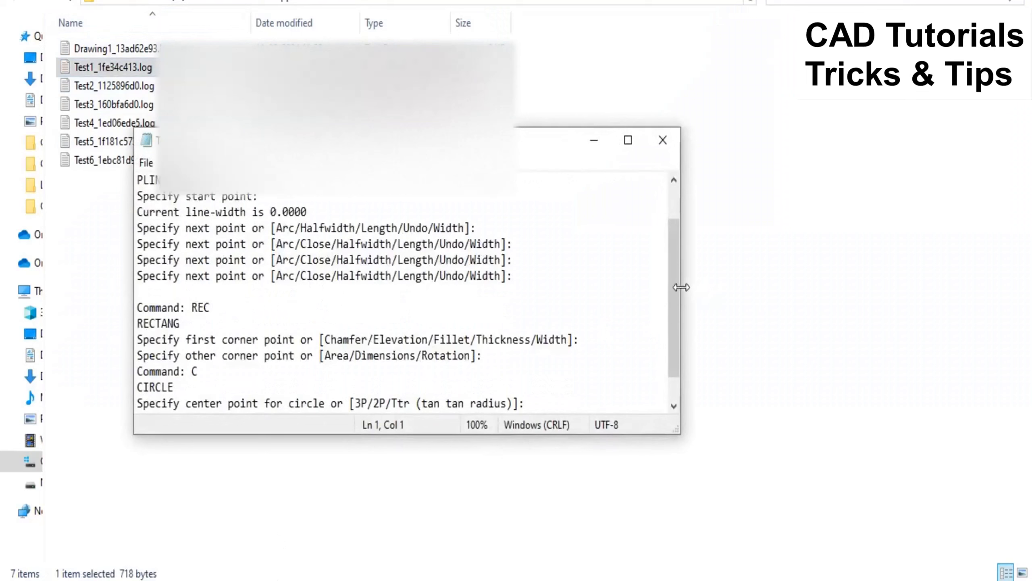
pyautogui.moveTo(673, 295); pyautogui.dragTo(672, 283)
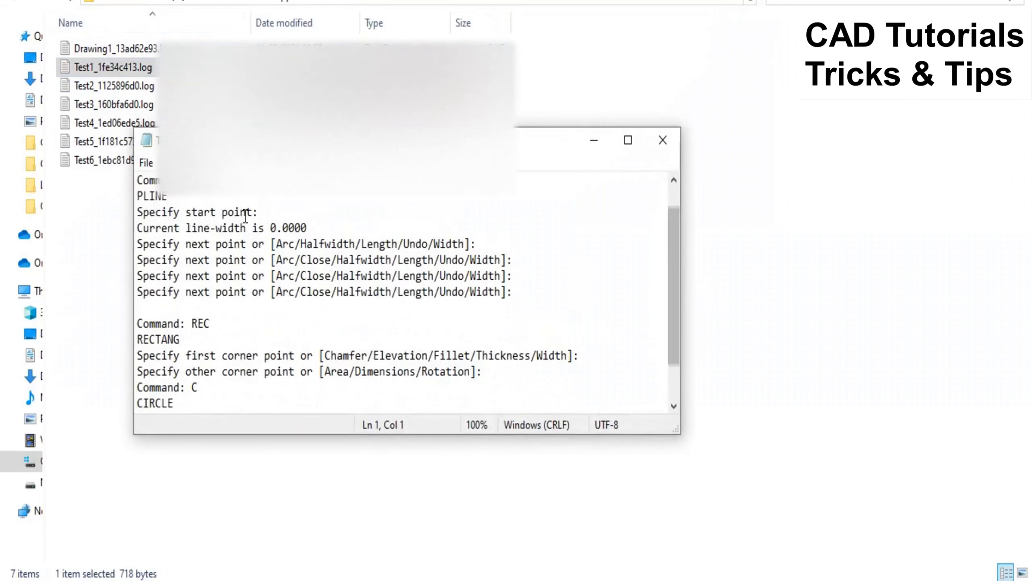
pyautogui.moveTo(221, 181); pyautogui.dragTo(135, 180)
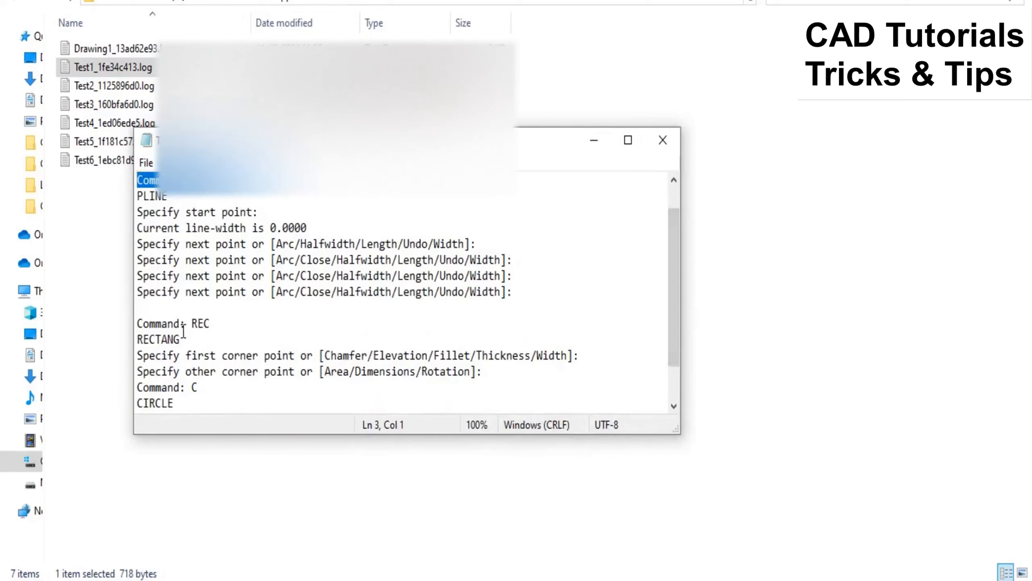
pyautogui.moveTo(228, 324); pyautogui.dragTo(135, 324)
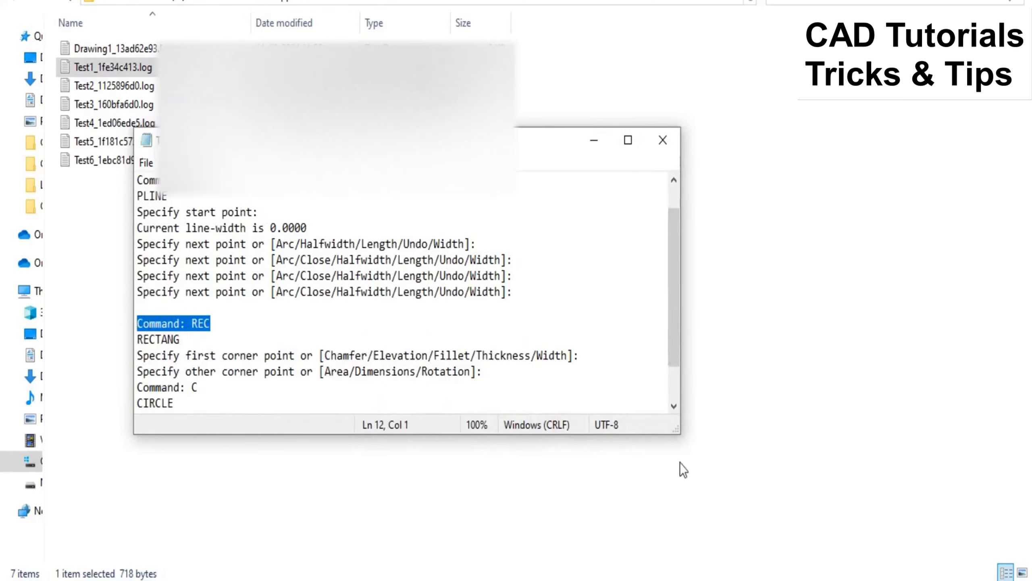
pyautogui.moveTo(669, 281); pyautogui.dragTo(668, 333)
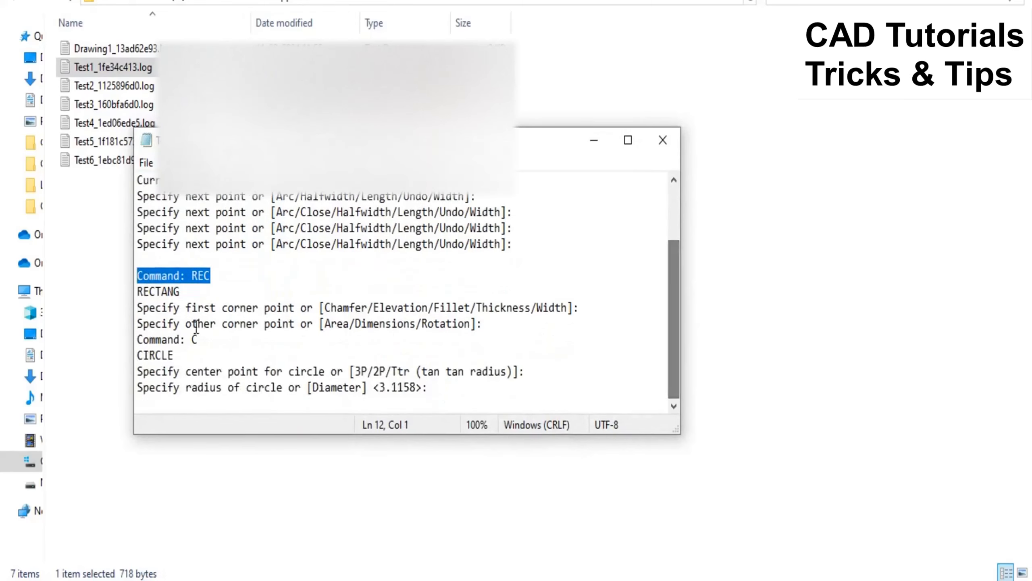
pyautogui.moveTo(223, 356); pyautogui.dragTo(136, 340)
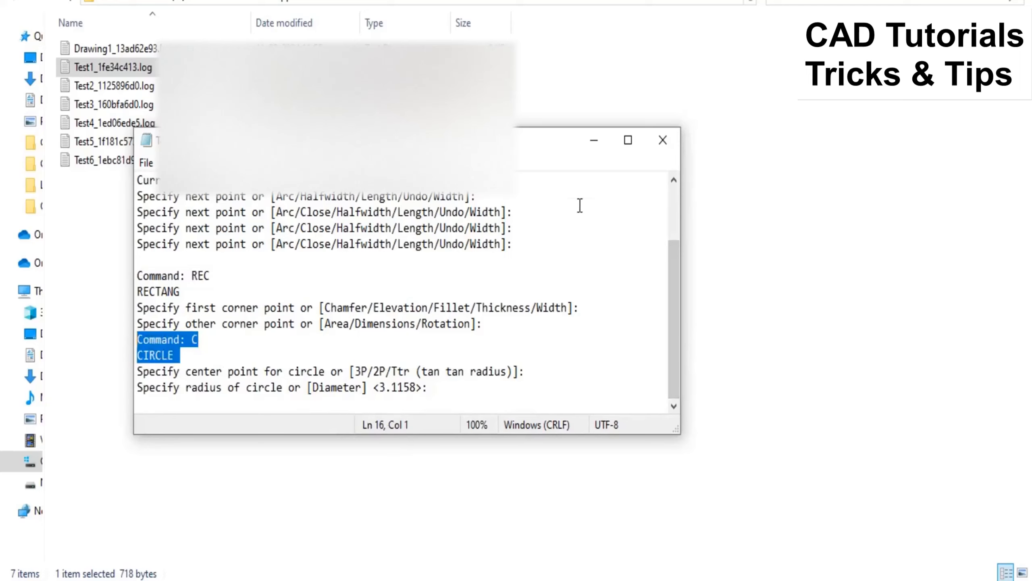
pyautogui.click(660, 139)
# Step: Switch to the Test2 drawing in AutoCAD and draw a rectangle about 11.9 by 9.1
pyautogui.moveTo(454, 578)
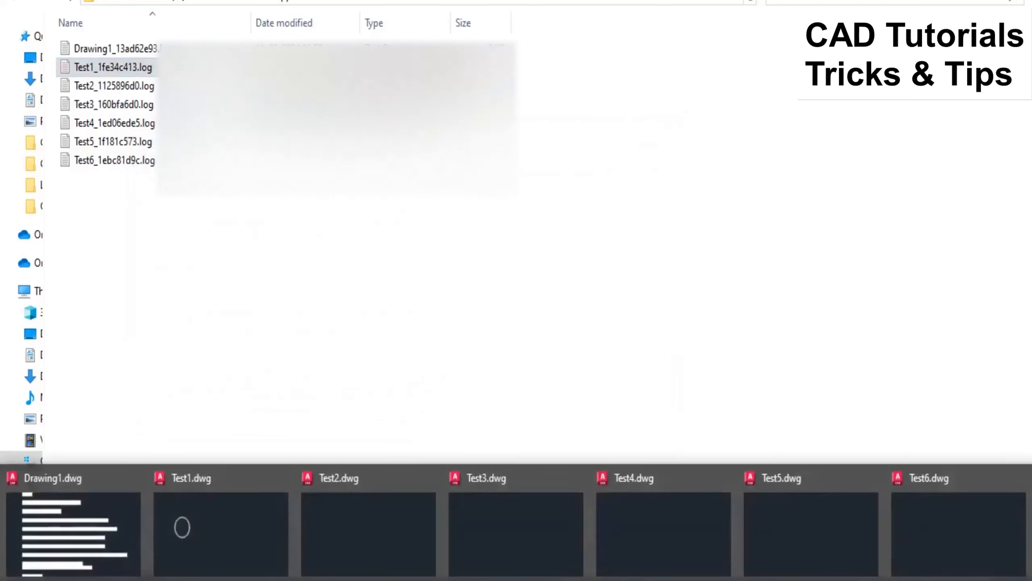
pyautogui.click(348, 540)
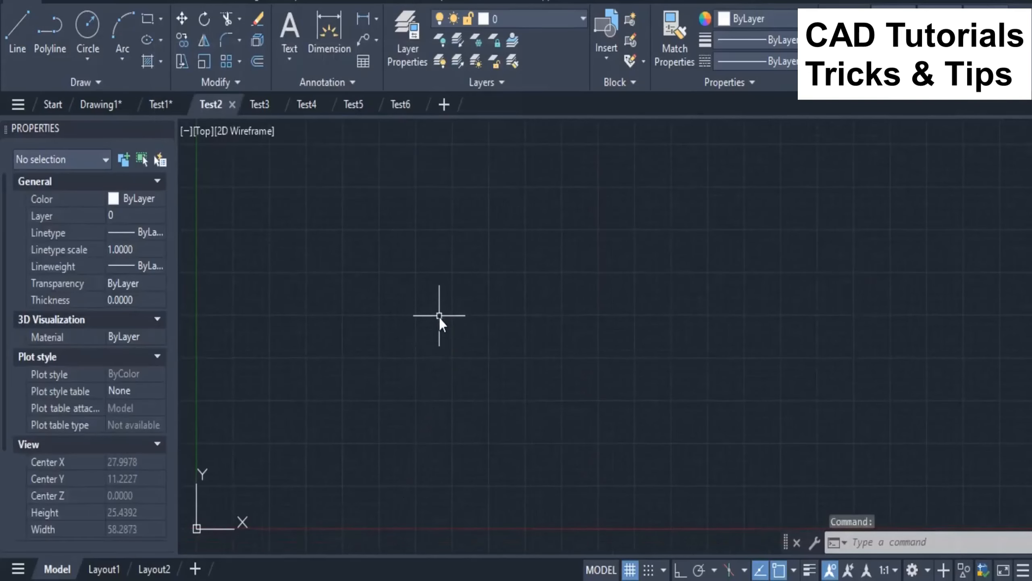
pyautogui.write('REC')
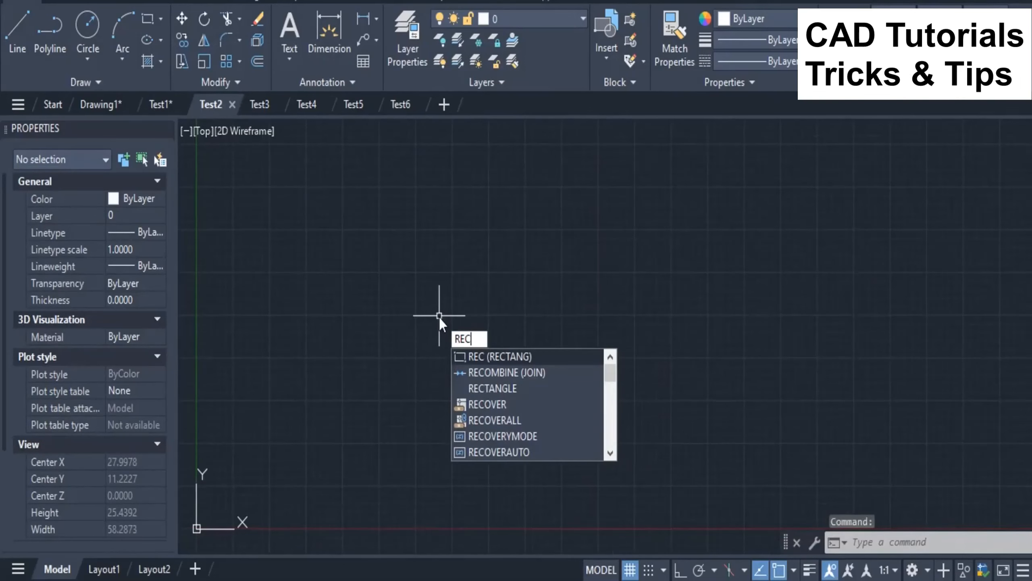
pyautogui.press('Return')
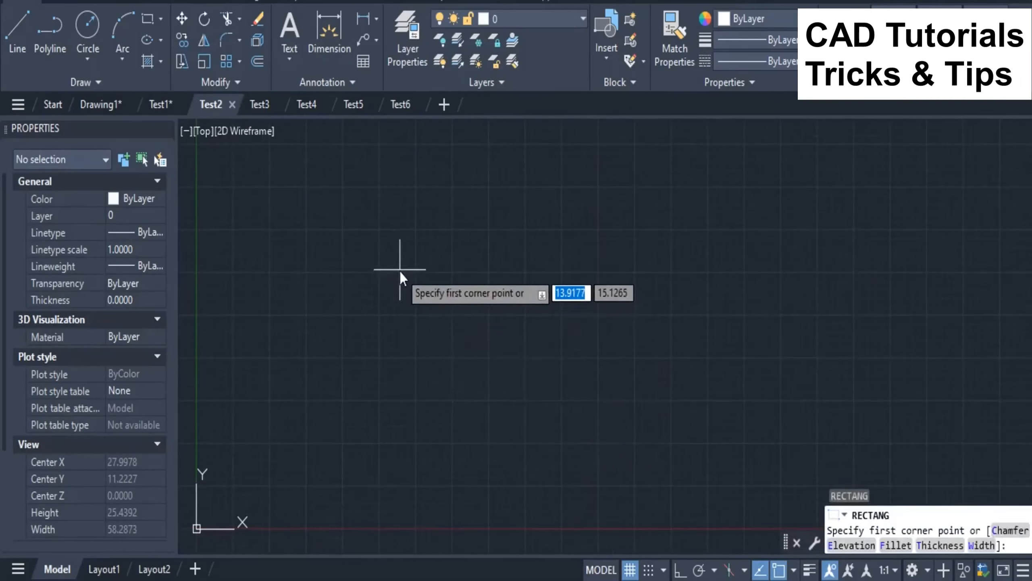
pyautogui.click(400, 269)
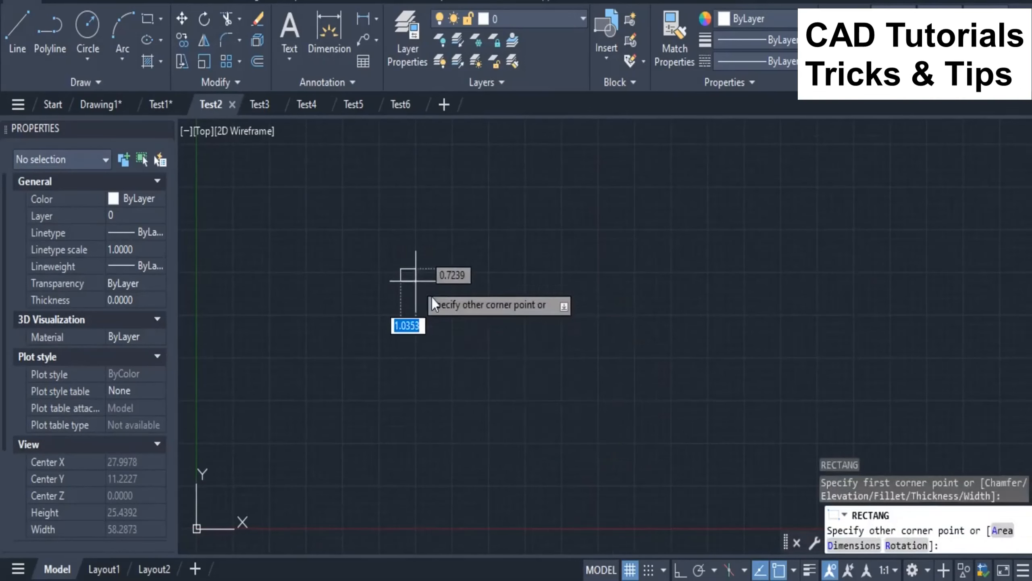
pyautogui.click(574, 425)
# Step: Hatch the inside of the rectangle with the ANGLE pattern at scale 1
pyautogui.write('HATCH')
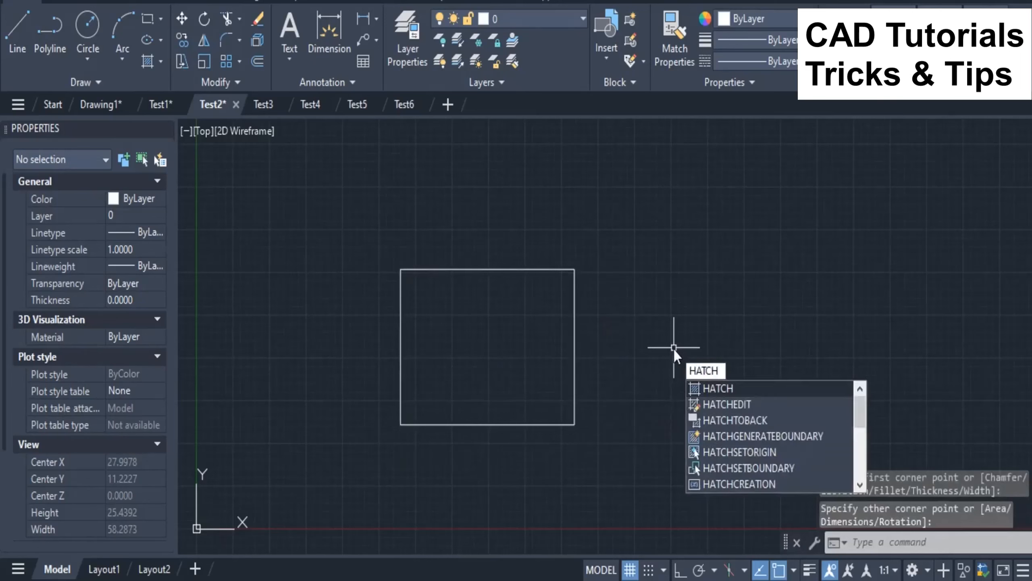
pyautogui.press('Return')
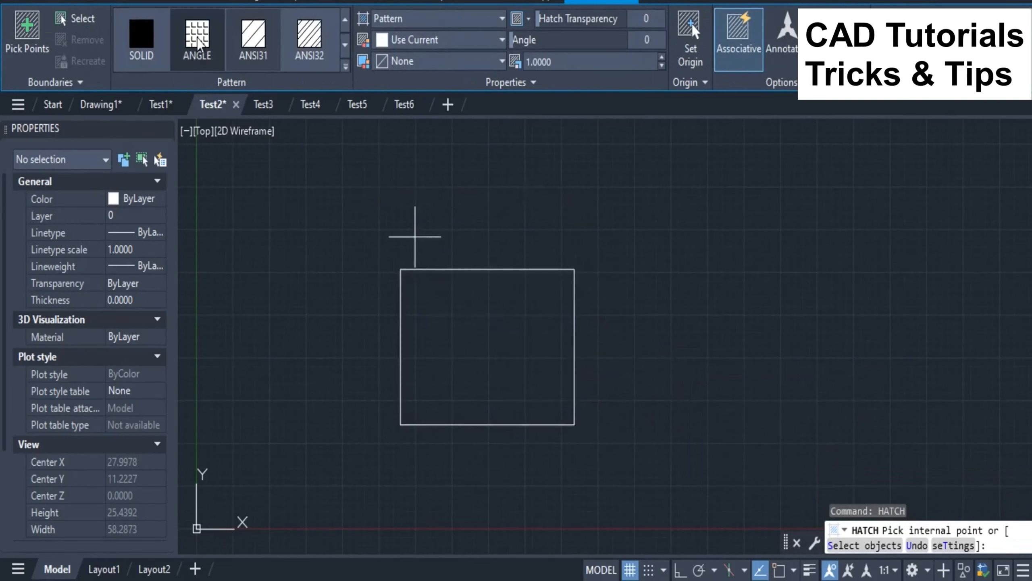
pyautogui.click(482, 343)
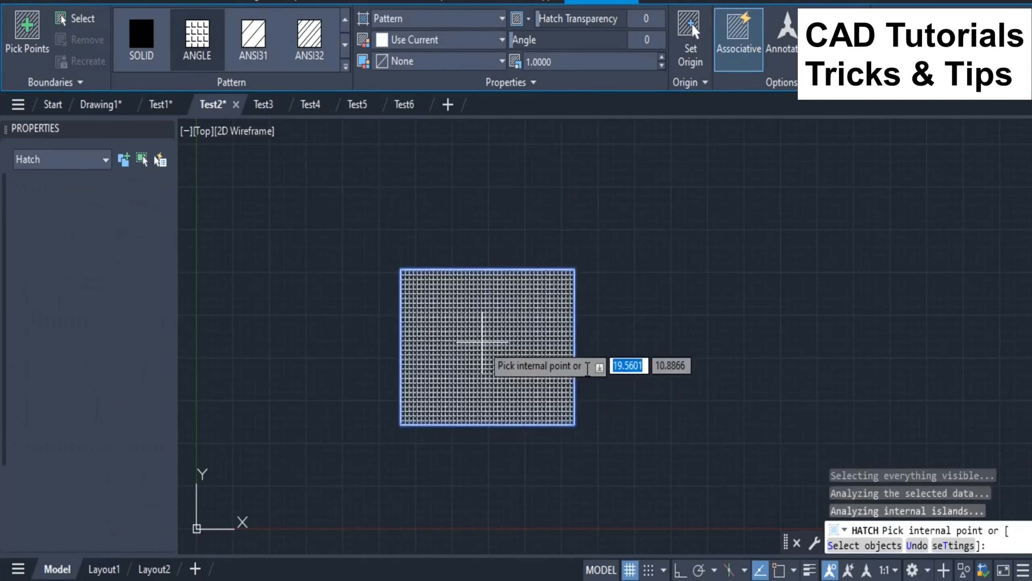
pyautogui.press('Return')
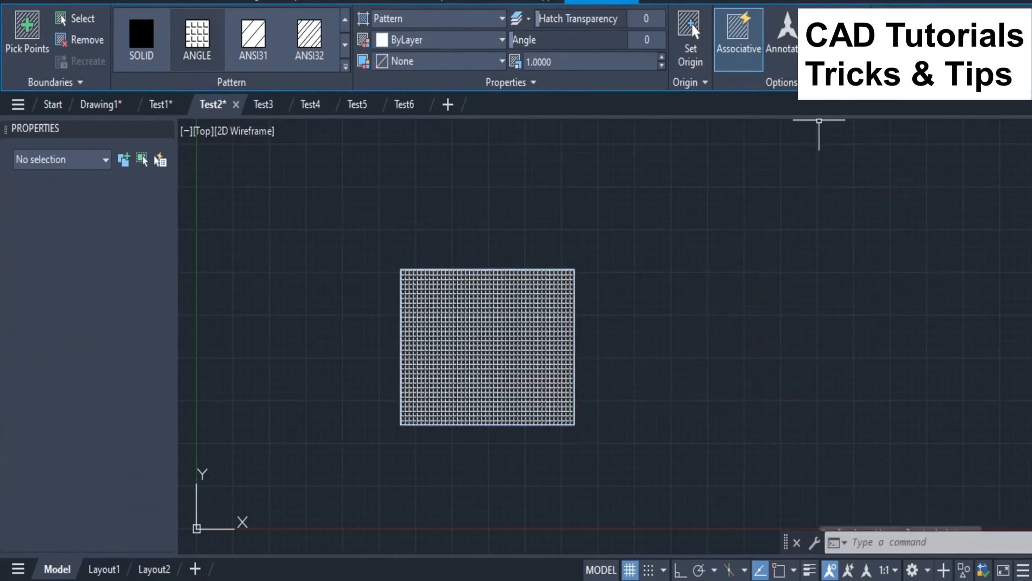
# Step: Draw a single diagonal line across the hatched rectangle, from above its upper-right corner to below its lower edge
pyautogui.write('l')
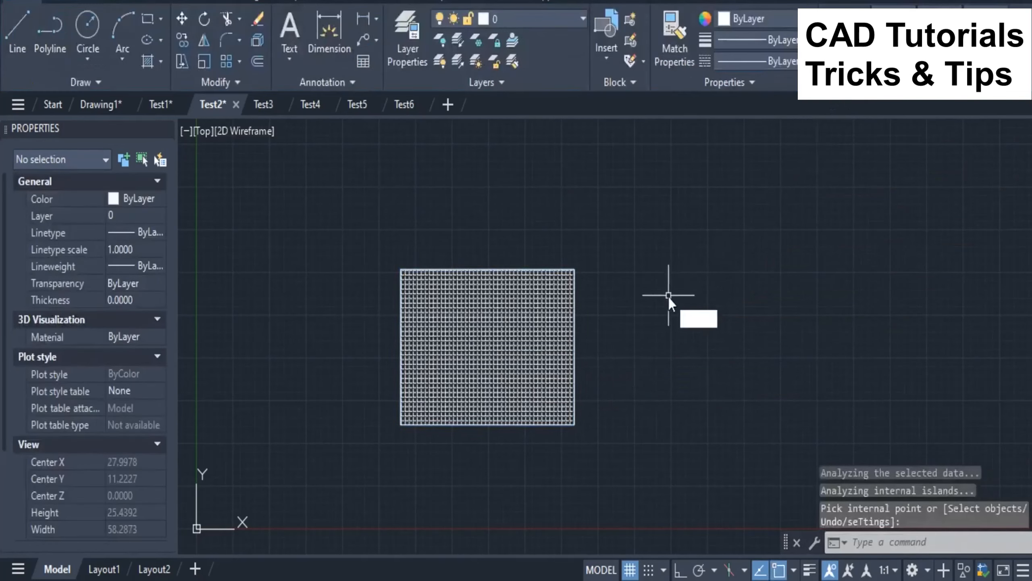
pyautogui.press('Return')
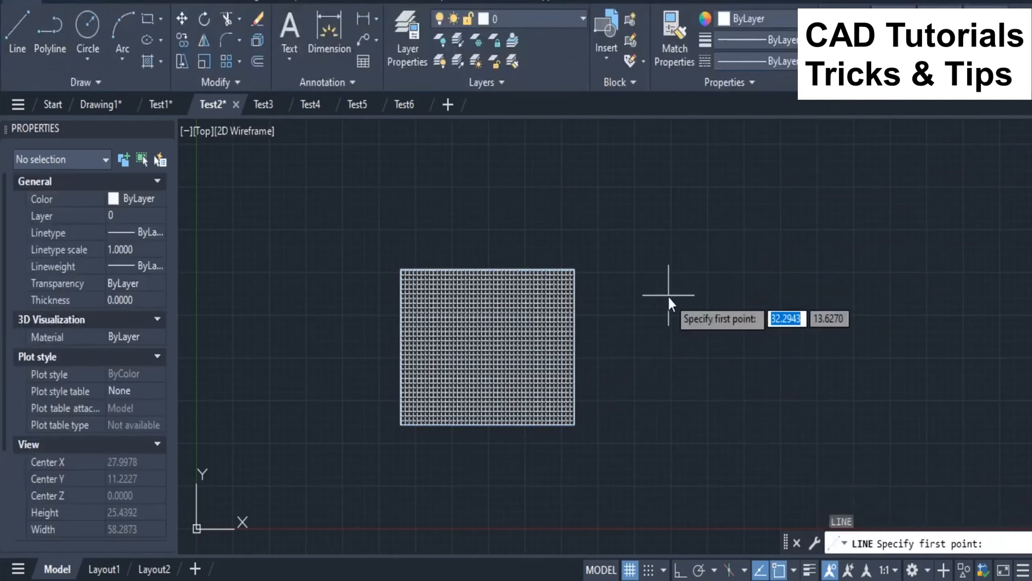
pyautogui.click(600, 209)
pyautogui.click(456, 484)
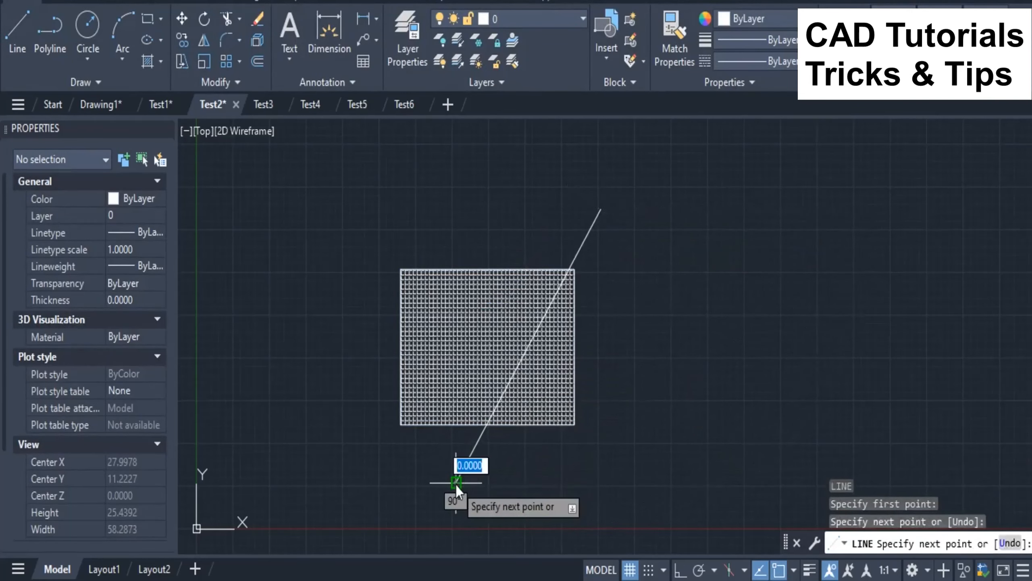
pyautogui.rightClick(456, 485)
pyautogui.click(533, 298)
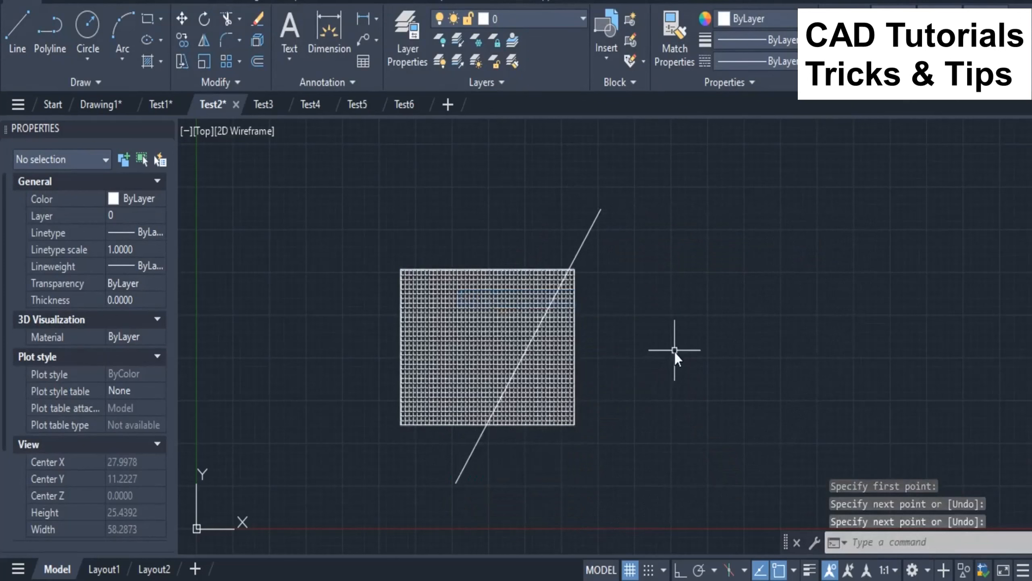
# Step: Trim off the part of the diagonal line that extends above the hatched rectangle's upper edge
pyautogui.write('TRIM')
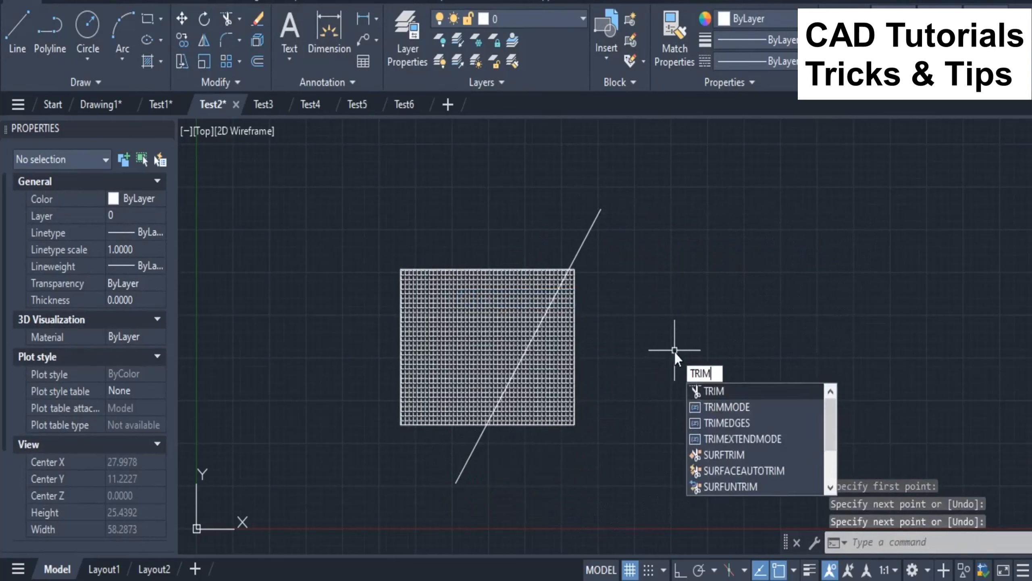
pyautogui.press('Return')
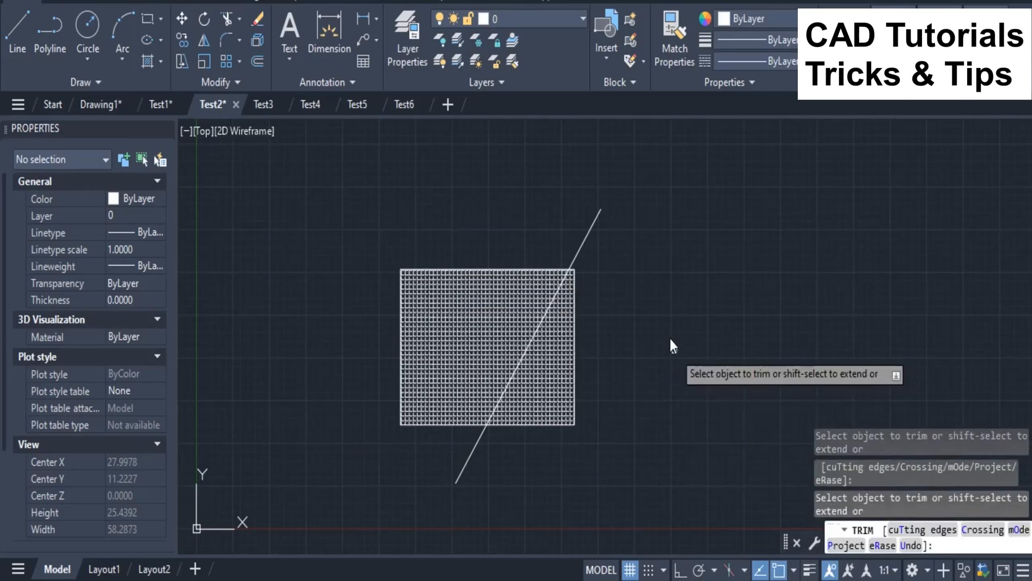
pyautogui.click(590, 233)
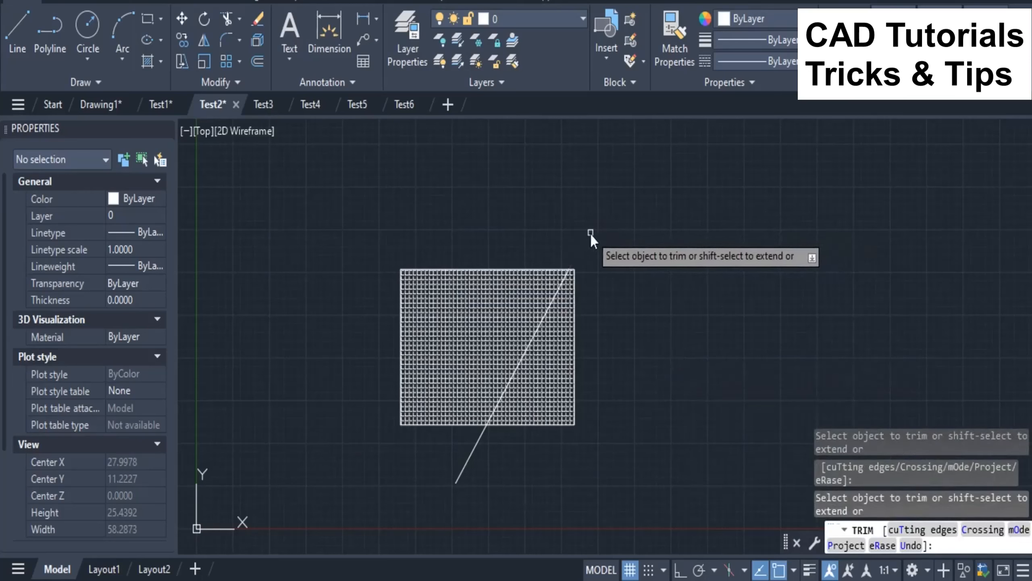
pyautogui.press('Return')
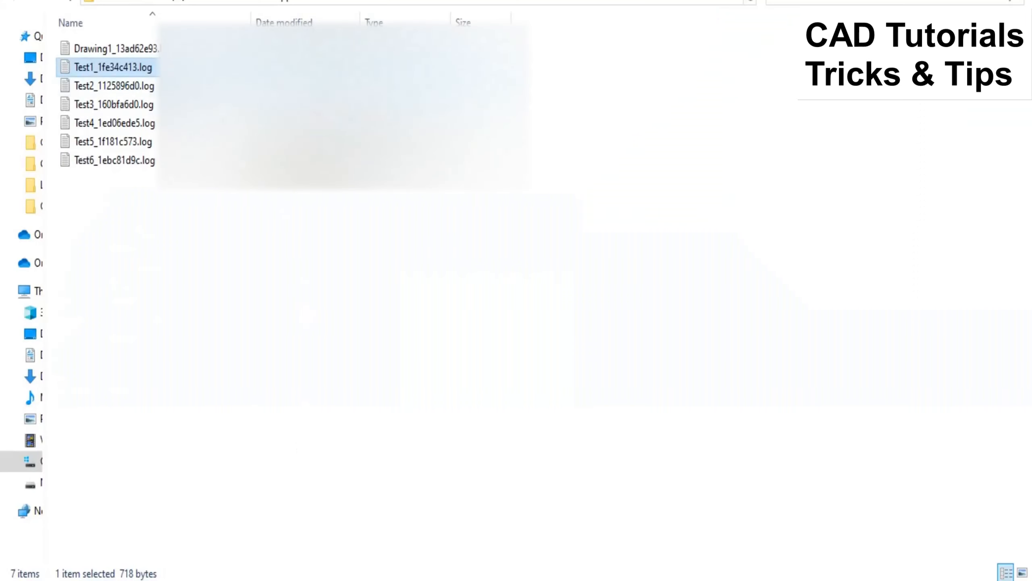
# Step: Open the Test2 log file from the log folder, examine its rectangle, hatch, line and trim command entries, and close it
pyautogui.doubleClick(141, 87)
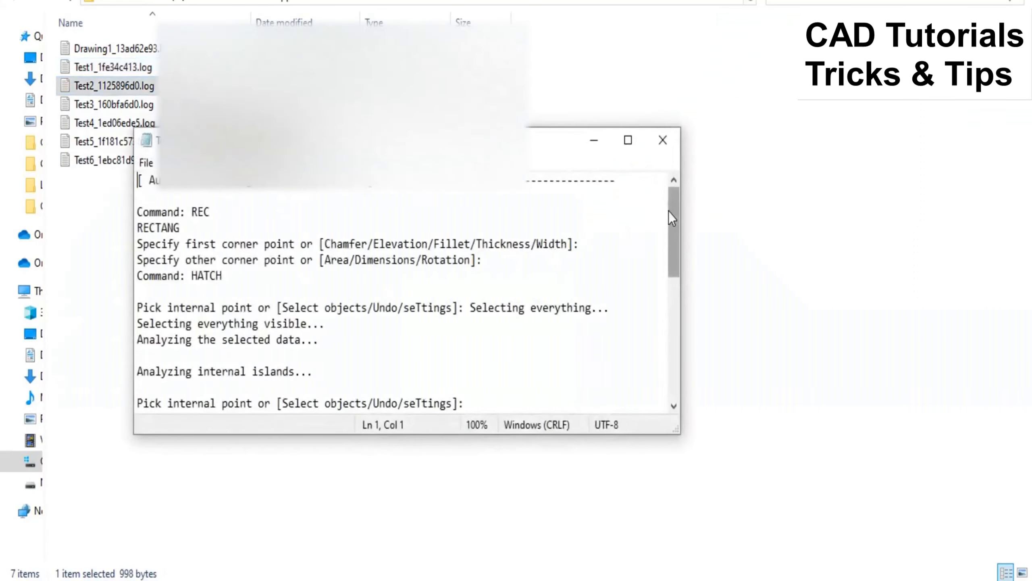
pyautogui.scroll(-1, 671, 222)
pyautogui.moveTo(212, 183); pyautogui.dragTo(133, 184)
pyautogui.moveTo(235, 244); pyautogui.dragTo(121, 248)
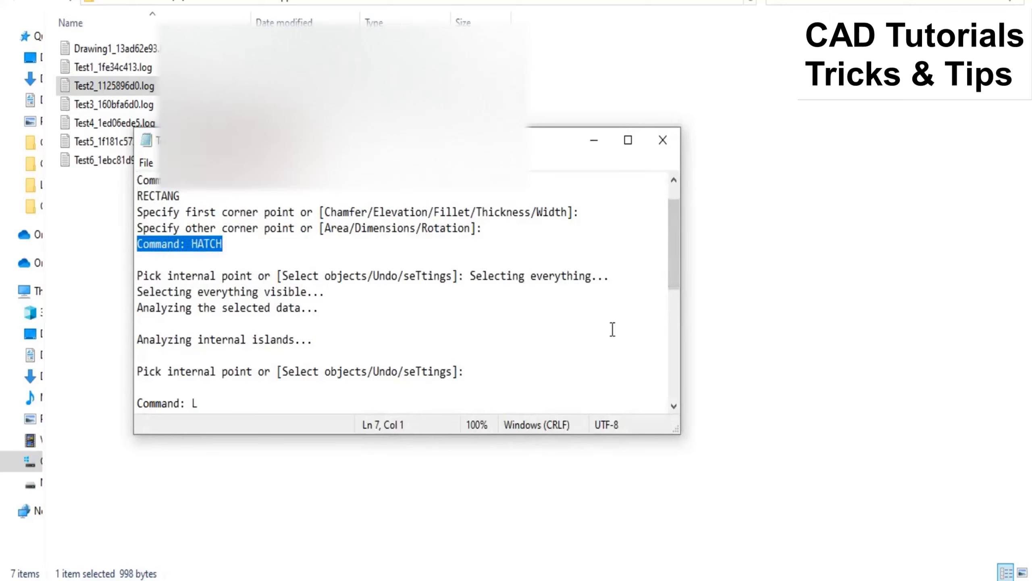
pyautogui.moveTo(677, 215); pyautogui.dragTo(670, 260)
pyautogui.moveTo(172, 323); pyautogui.dragTo(131, 304)
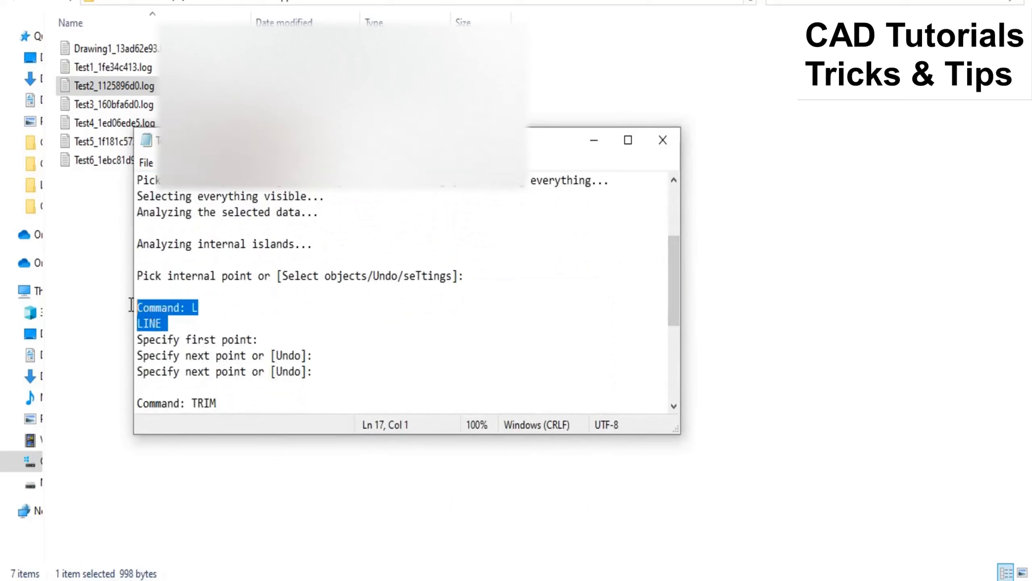
pyautogui.moveTo(678, 286); pyautogui.dragTo(673, 323)
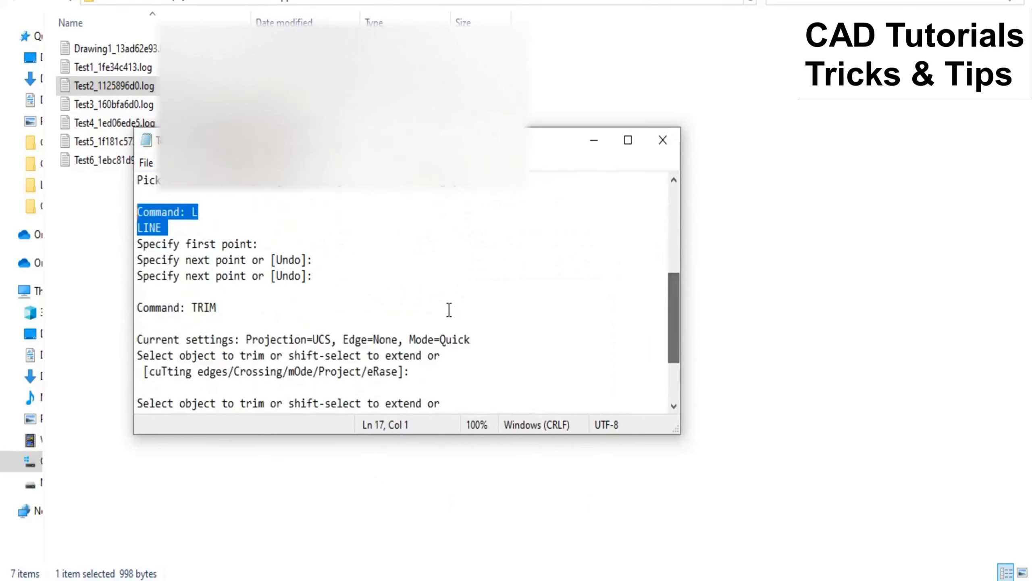
pyautogui.moveTo(236, 296)
pyautogui.mouseDown()
pyautogui.moveTo(184, 300)
pyautogui.moveTo(222, 309)
pyautogui.mouseUp()
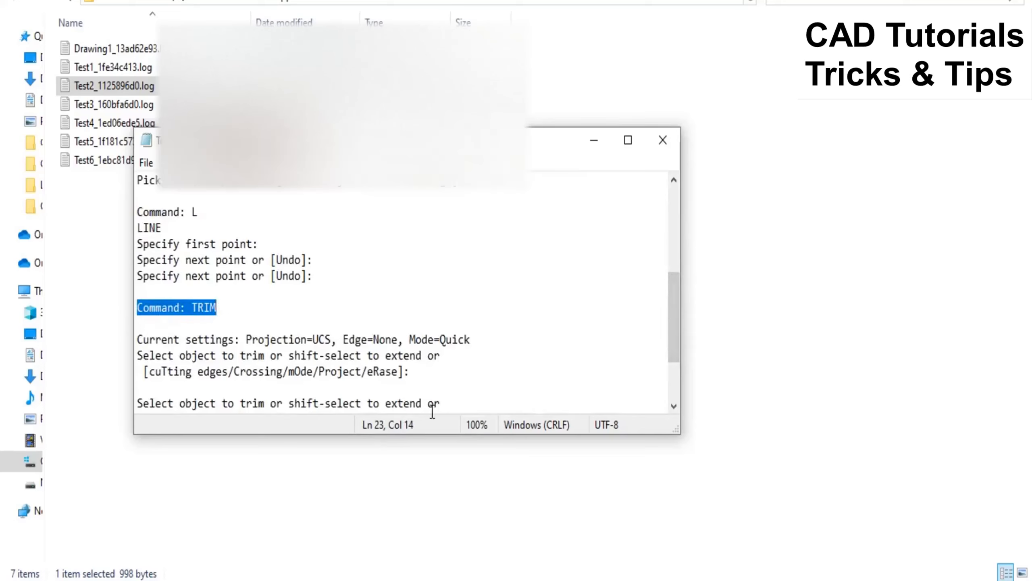
pyautogui.click(663, 141)
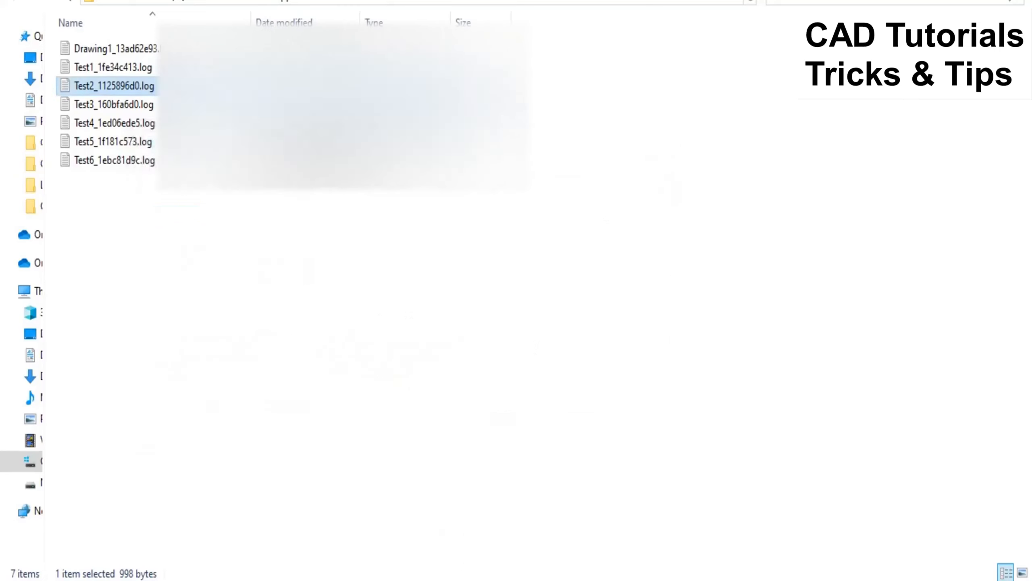
# Step: Switch to the Test3 drawing in AutoCAD and draw a diagonal polyline with a single segment
pyautogui.moveTo(482, 578)
pyautogui.click(481, 551)
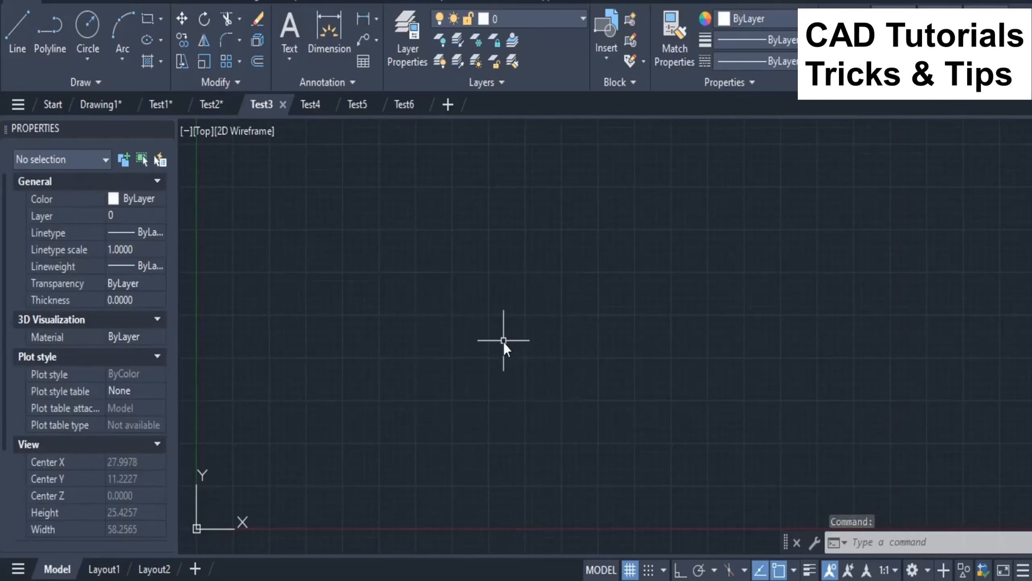
pyautogui.write('PO')
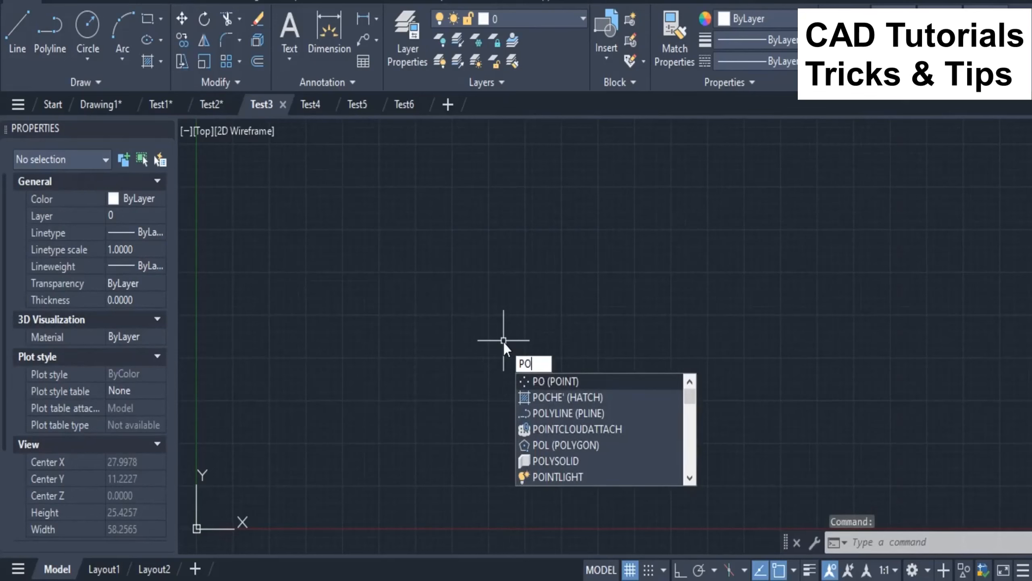
pyautogui.write('LY')
pyautogui.press('Return')
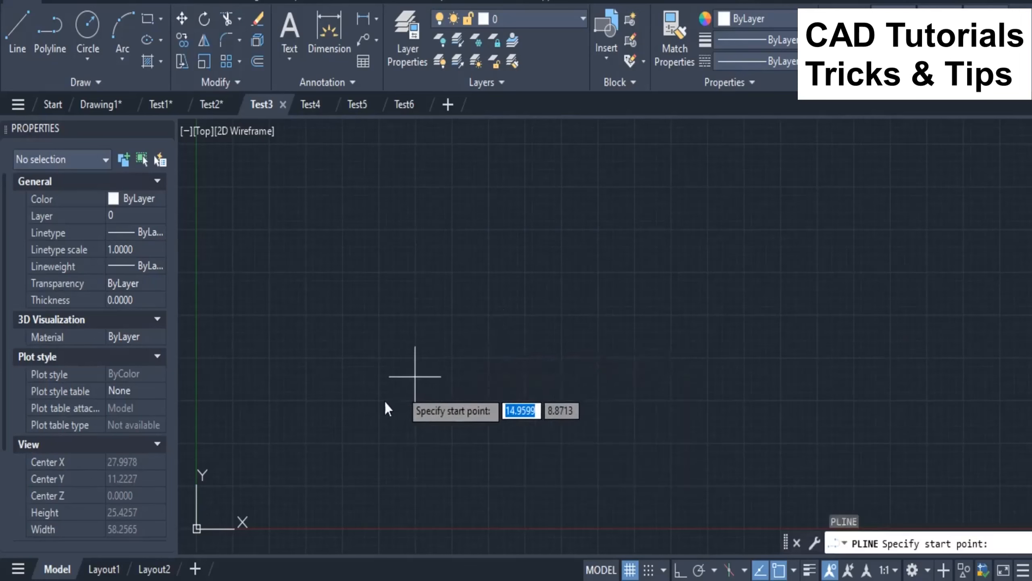
pyautogui.click(352, 417)
pyautogui.rightClick(445, 283)
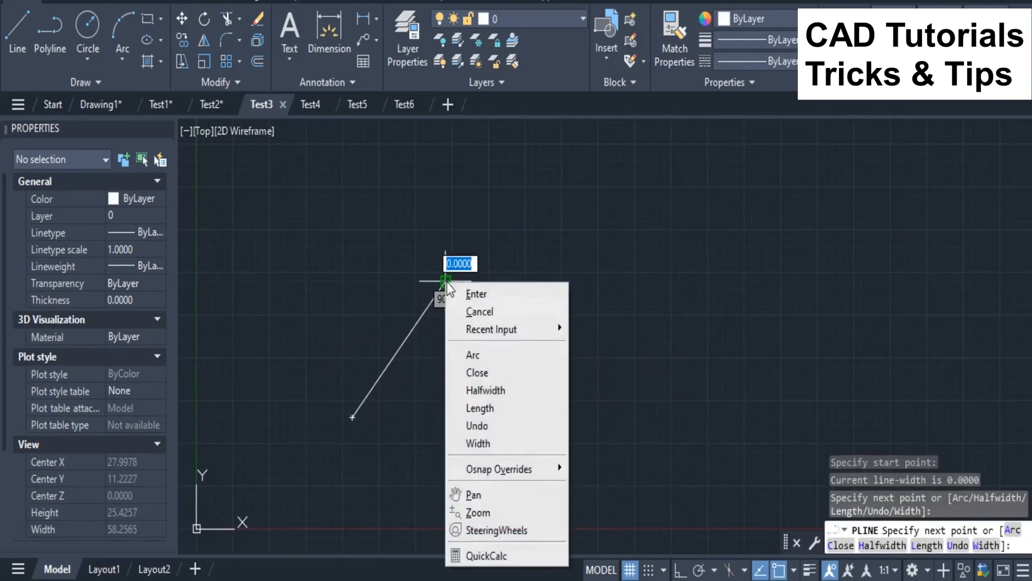
pyautogui.click(476, 294)
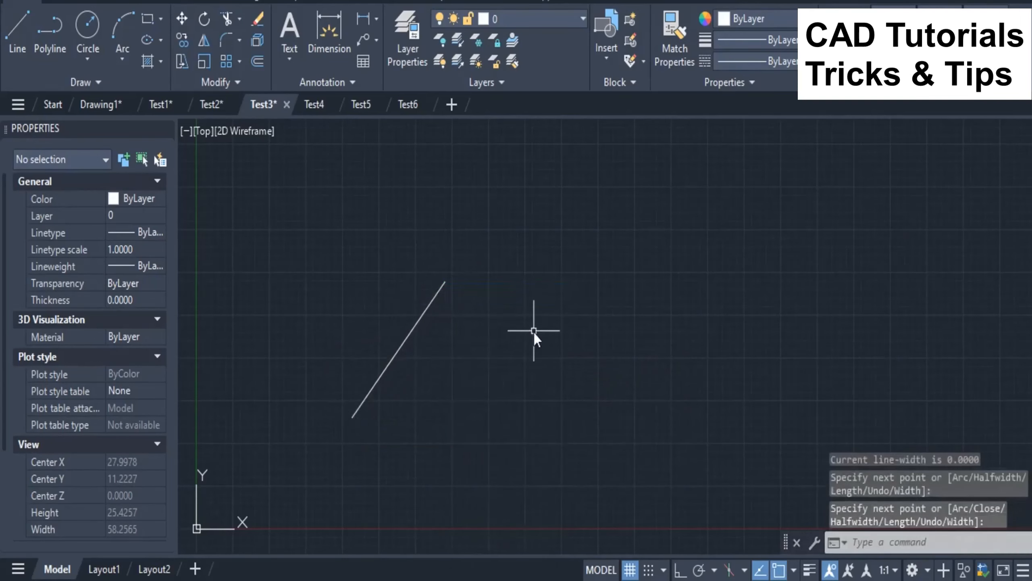
# Step: Draw a circle to the right of the diagonal polyline, slightly shorter than the polyline's vertical extent
pyautogui.write('c')
pyautogui.press('Return')
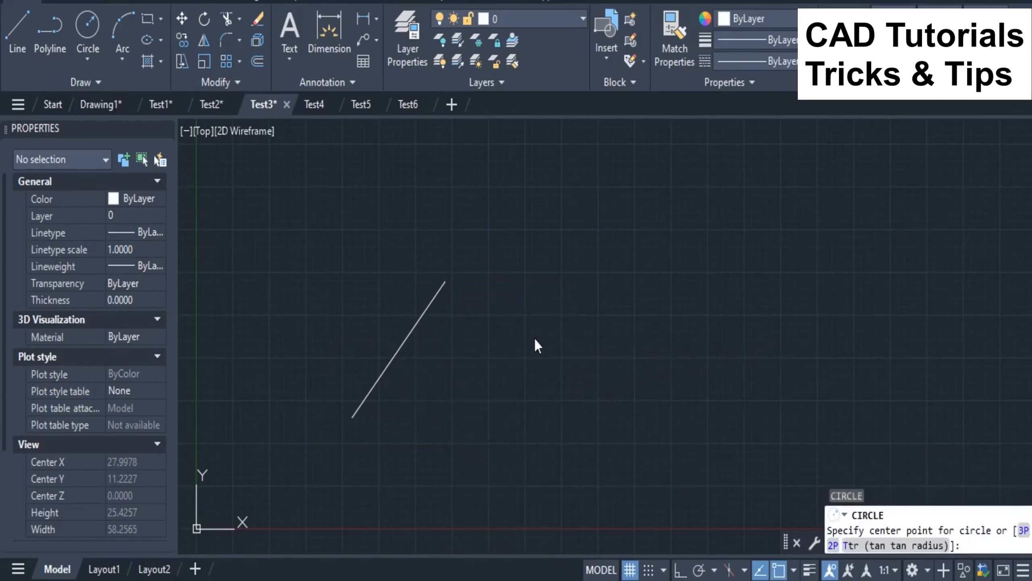
pyautogui.click(535, 337)
pyautogui.click(527, 398)
# Step: Draw a rectangle about 7.3 by 5.9 to the right of the circle with the RECTANG command
pyautogui.write('rec')
pyautogui.press('Return')
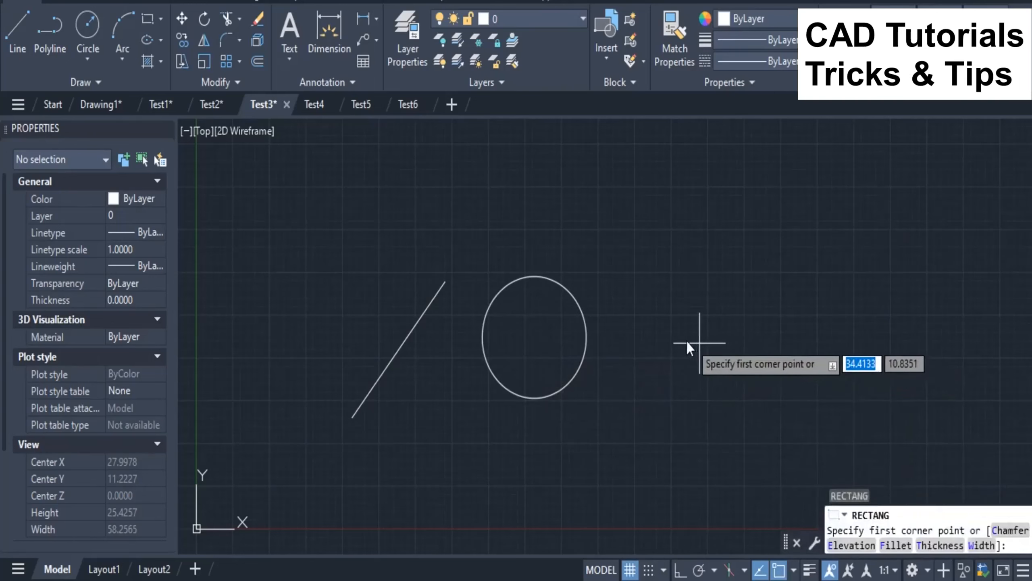
pyautogui.click(648, 304)
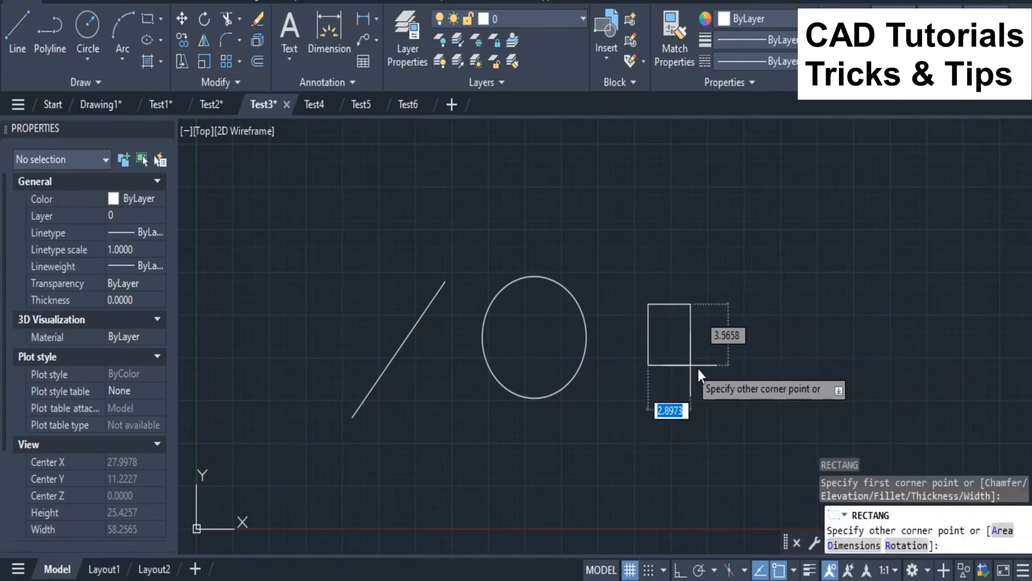
pyautogui.click(756, 406)
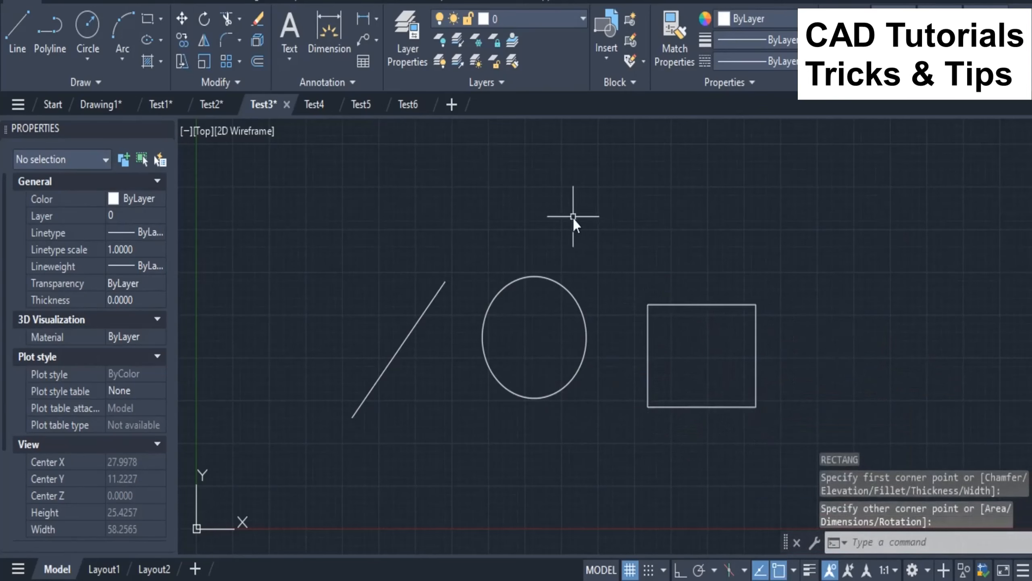
# Step: Define a block named test from the polyline, circle and rectangle, using the Convert to block option
pyautogui.write('b')
pyautogui.press('Return')
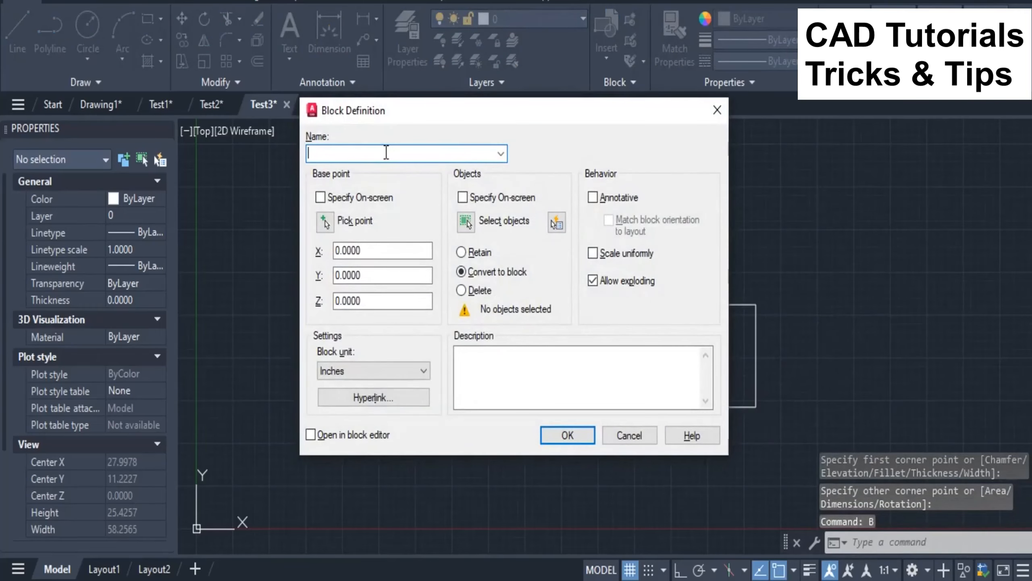
pyautogui.write('test')
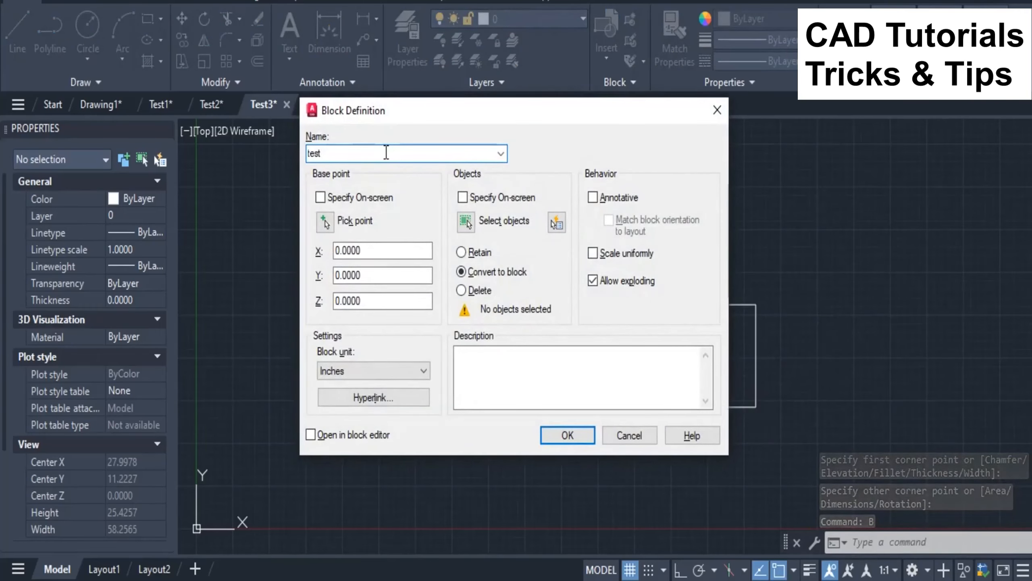
pyautogui.click(467, 221)
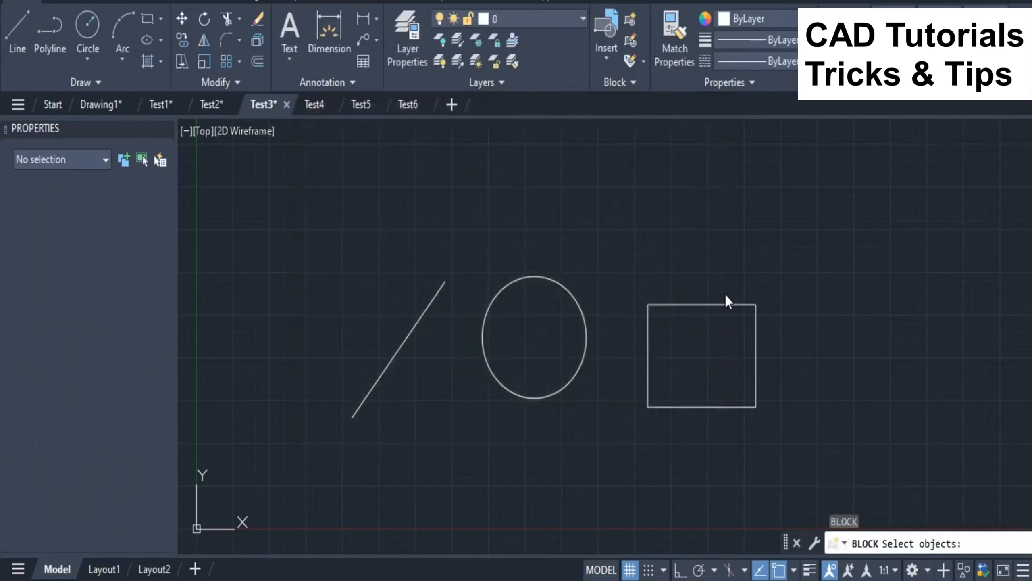
pyautogui.click(805, 249)
pyautogui.click(355, 441)
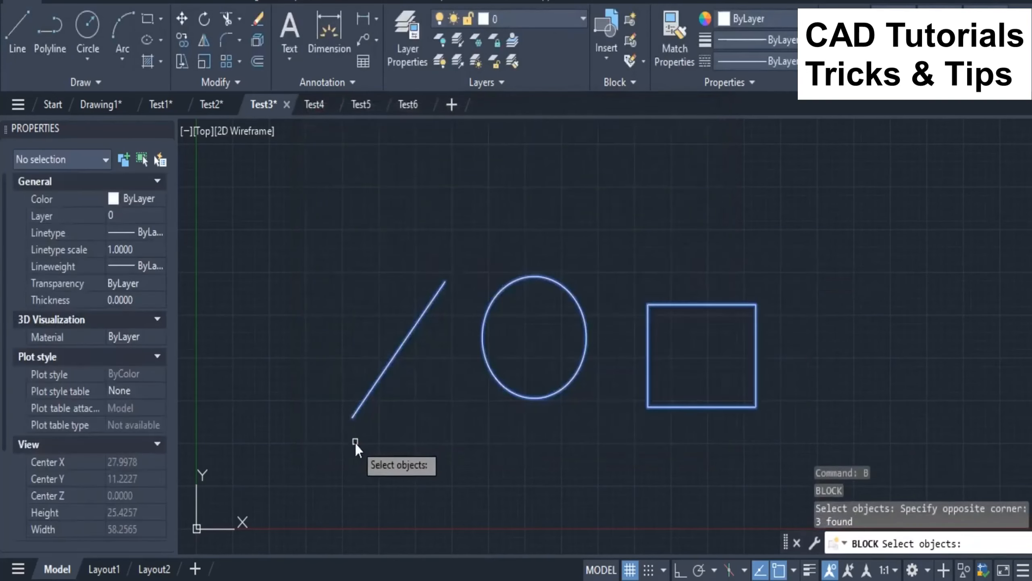
pyautogui.press('Return')
pyautogui.click(559, 432)
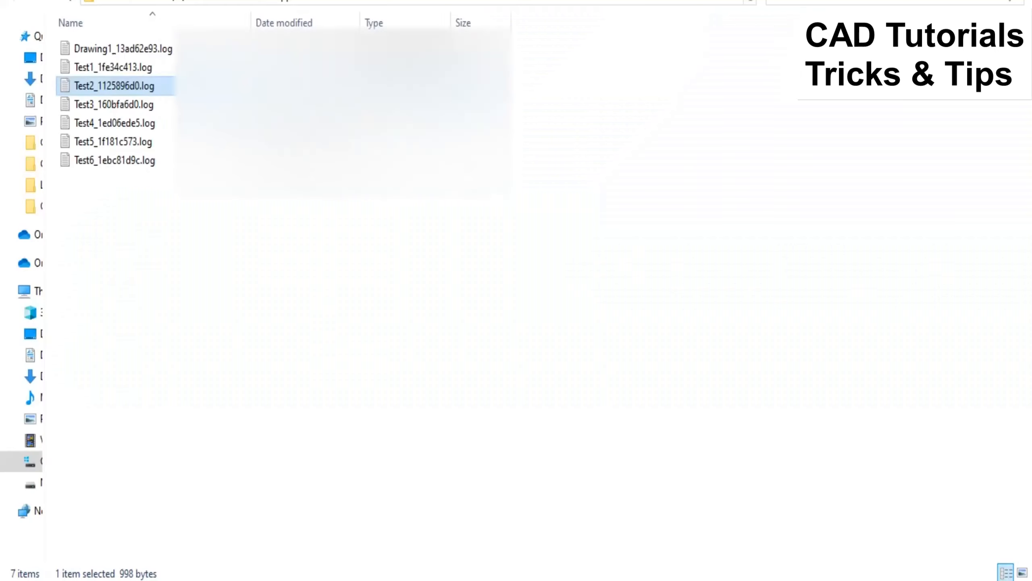
# Step: Open the Test3 log file and examine the logged POLYLINE, CIRCLE, RECTANG and BLOCK commands, then close it
pyautogui.doubleClick(126, 106)
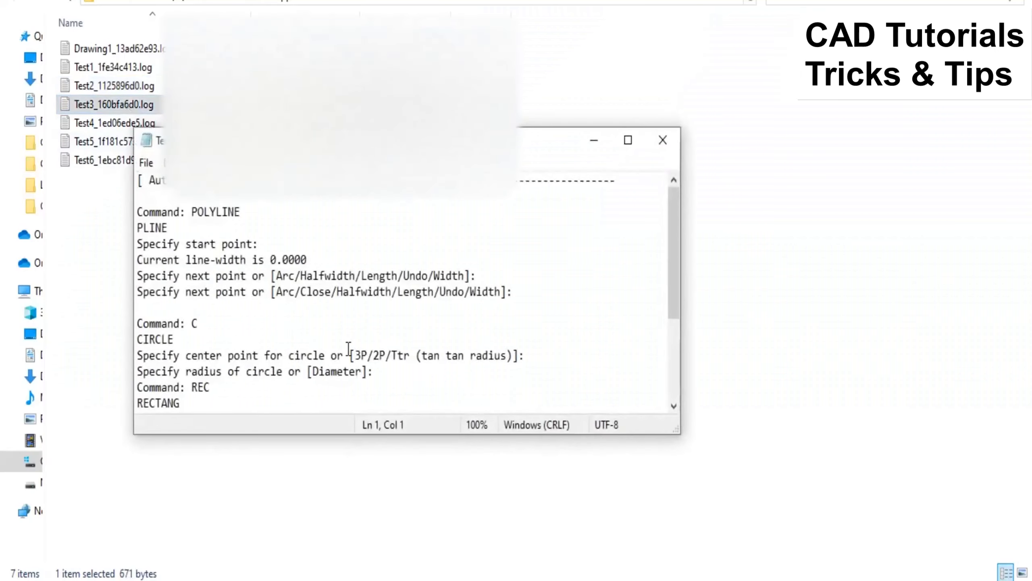
pyautogui.moveTo(676, 228); pyautogui.dragTo(676, 236)
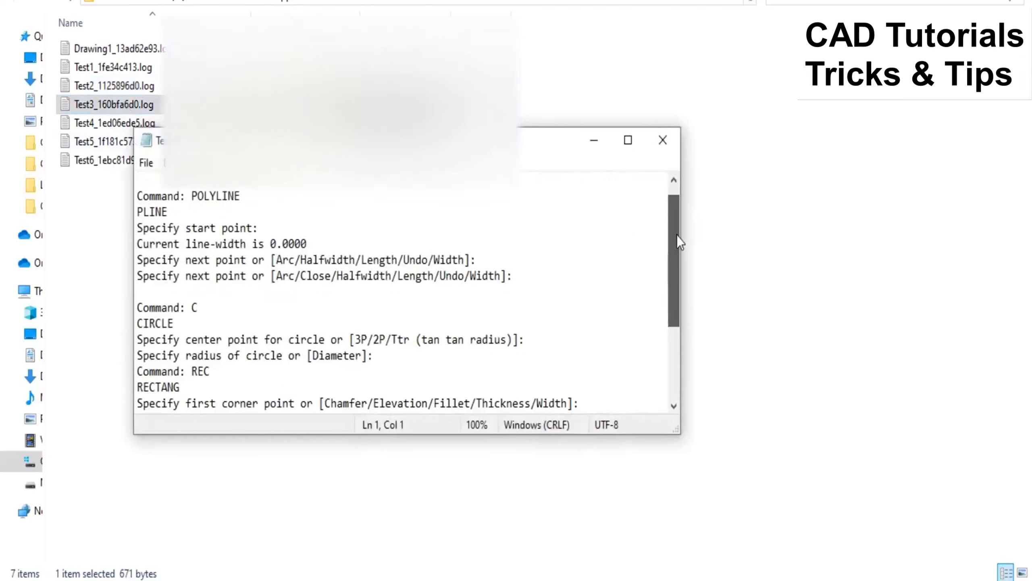
pyautogui.moveTo(218, 196); pyautogui.dragTo(130, 193)
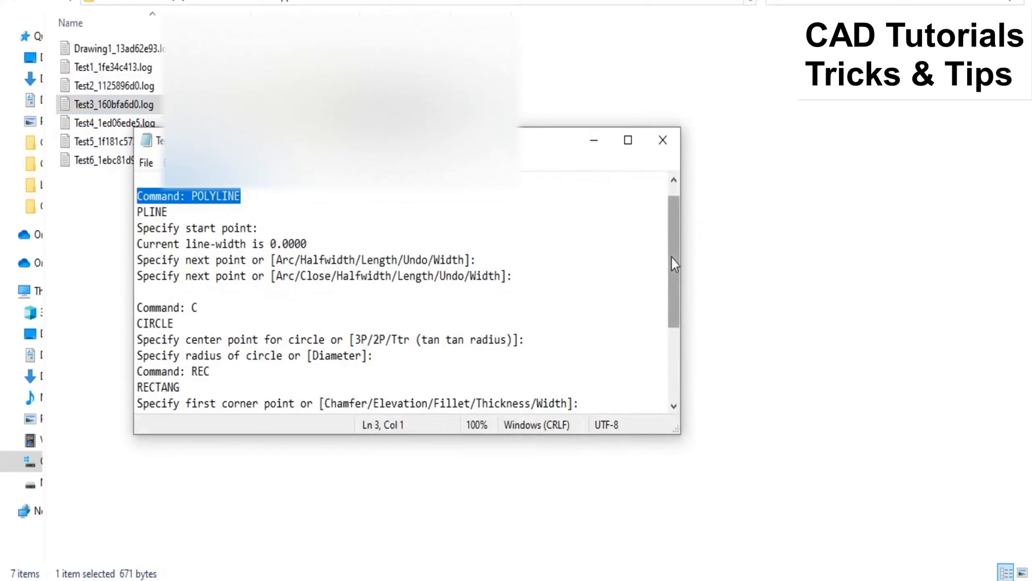
pyautogui.moveTo(672, 257); pyautogui.dragTo(671, 287)
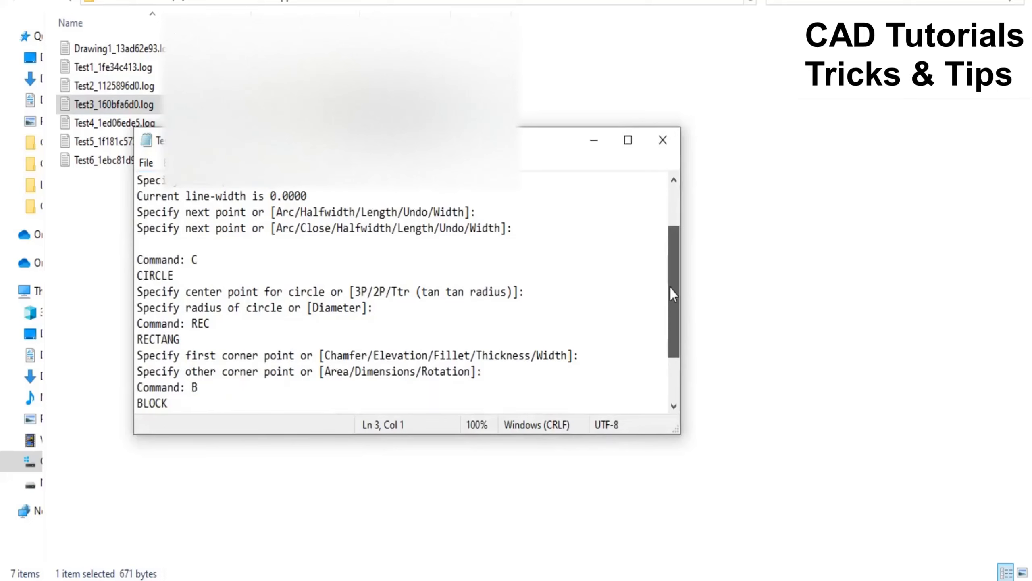
pyautogui.moveTo(671, 287); pyautogui.dragTo(672, 288)
pyautogui.moveTo(219, 276); pyautogui.dragTo(132, 261)
pyautogui.moveTo(215, 338); pyautogui.dragTo(135, 323)
pyautogui.moveTo(671, 295); pyautogui.dragTo(667, 333)
pyautogui.moveTo(218, 334); pyautogui.dragTo(136, 323)
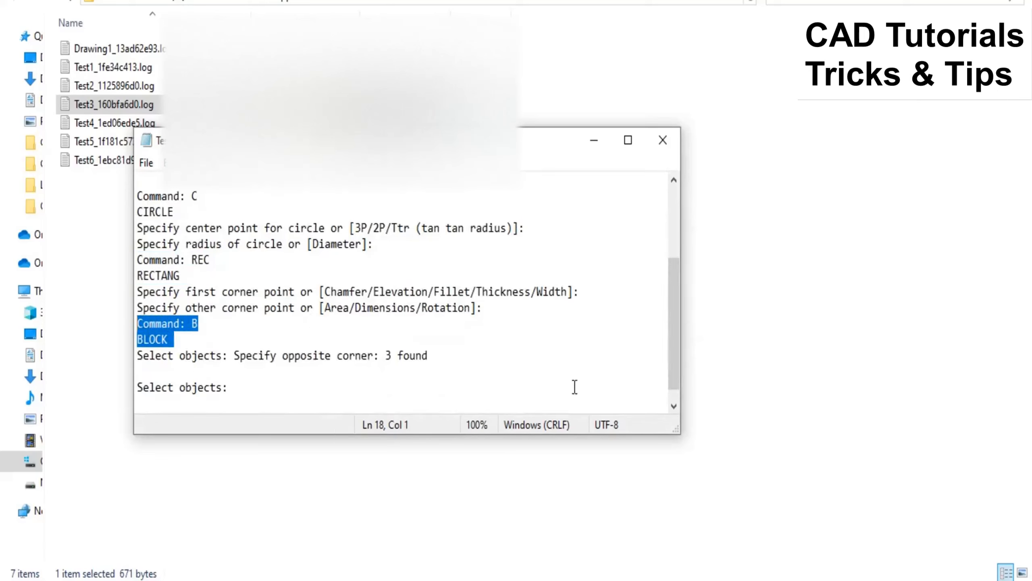
pyautogui.click(668, 143)
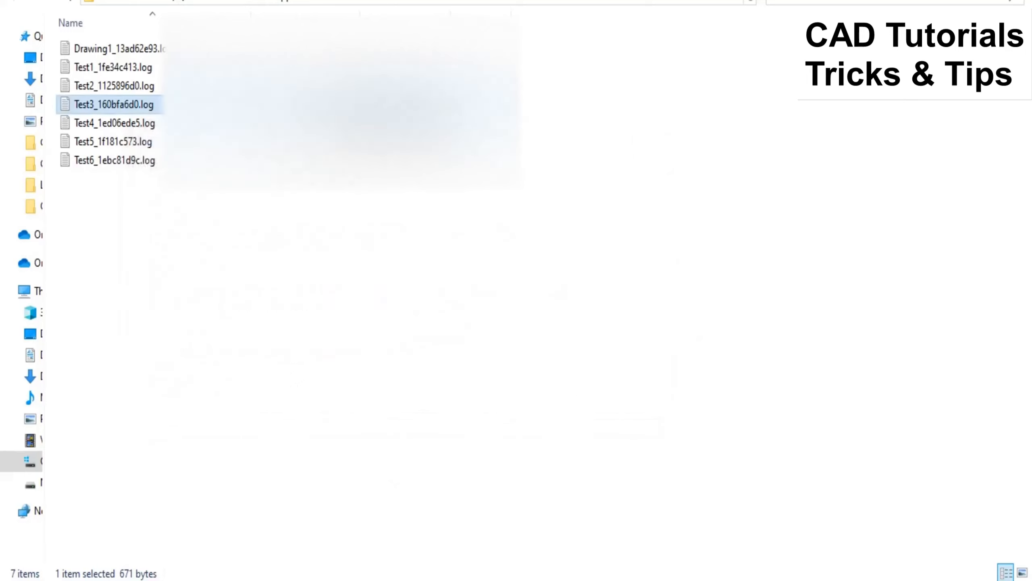
# Step: Switch to the Test4 drawing in AutoCAD and disable Maintain a log file in the Open and Save options
pyautogui.moveTo(641, 576)
pyautogui.click(685, 539)
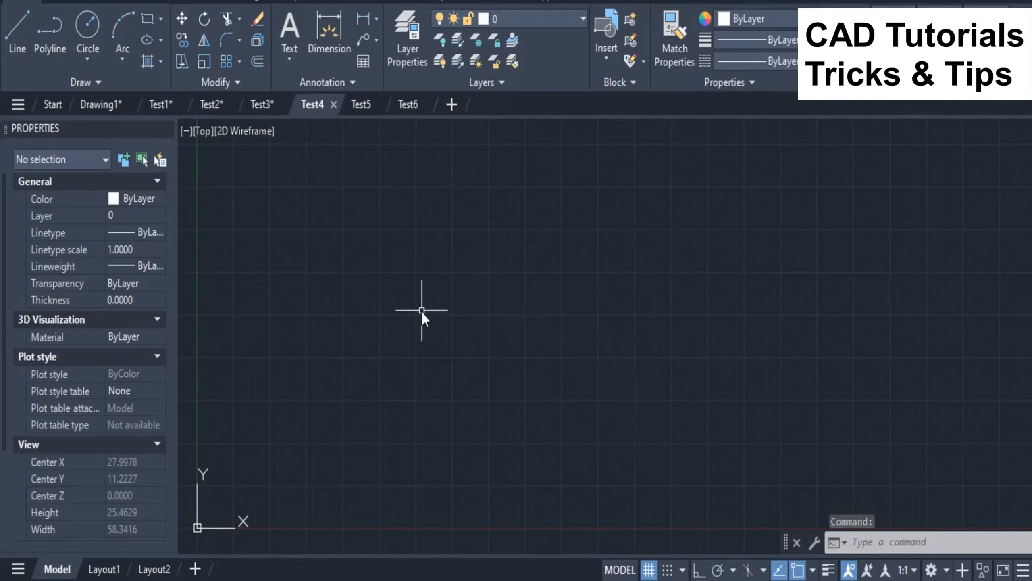
pyautogui.write('OP')
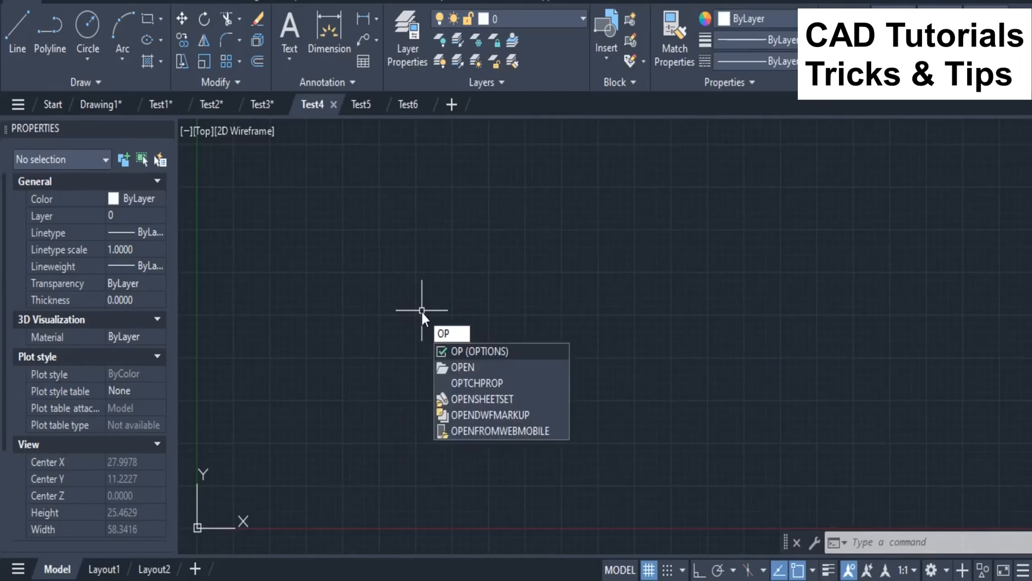
pyautogui.press('Return')
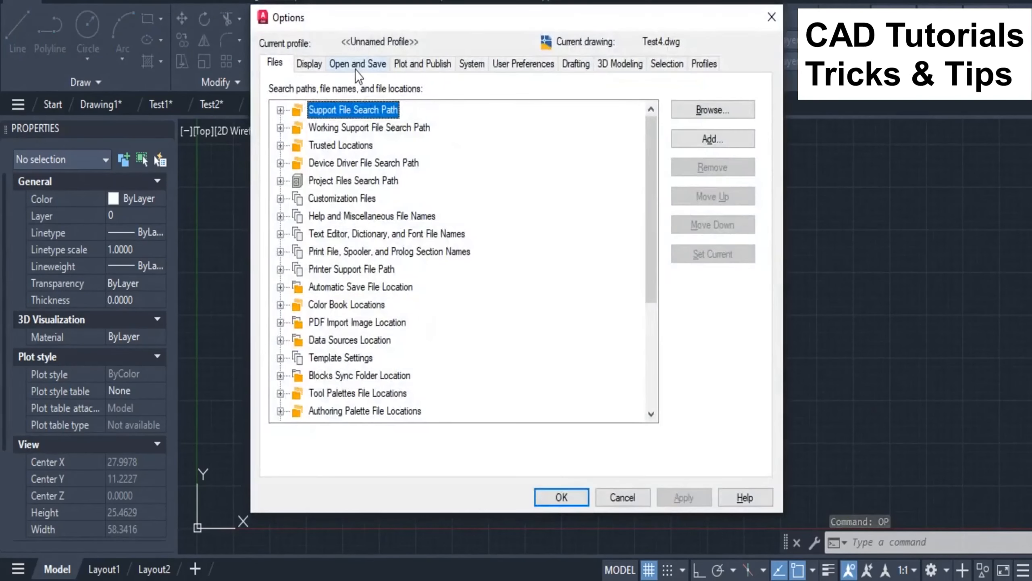
pyautogui.click(355, 67)
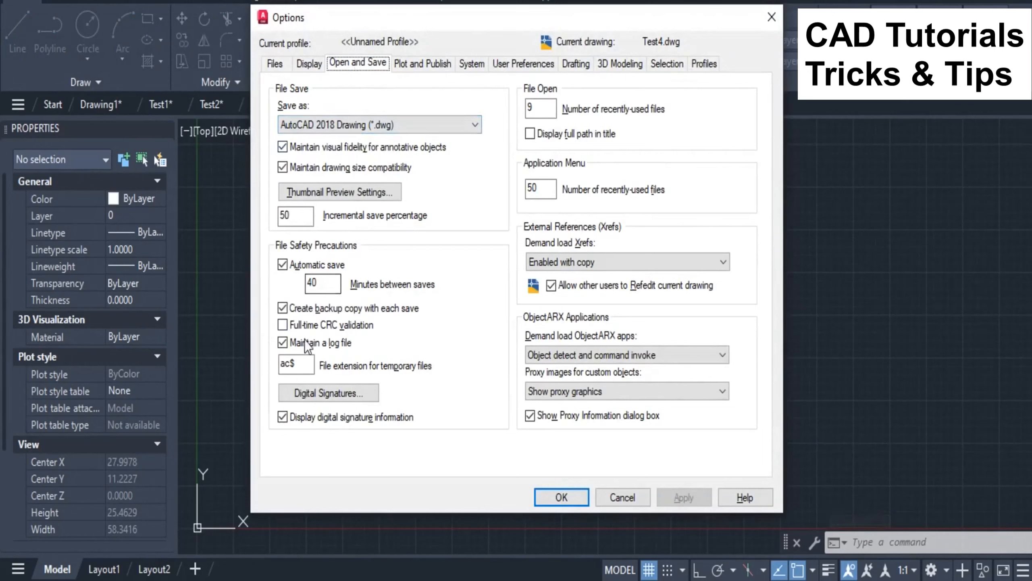
pyautogui.click(282, 343)
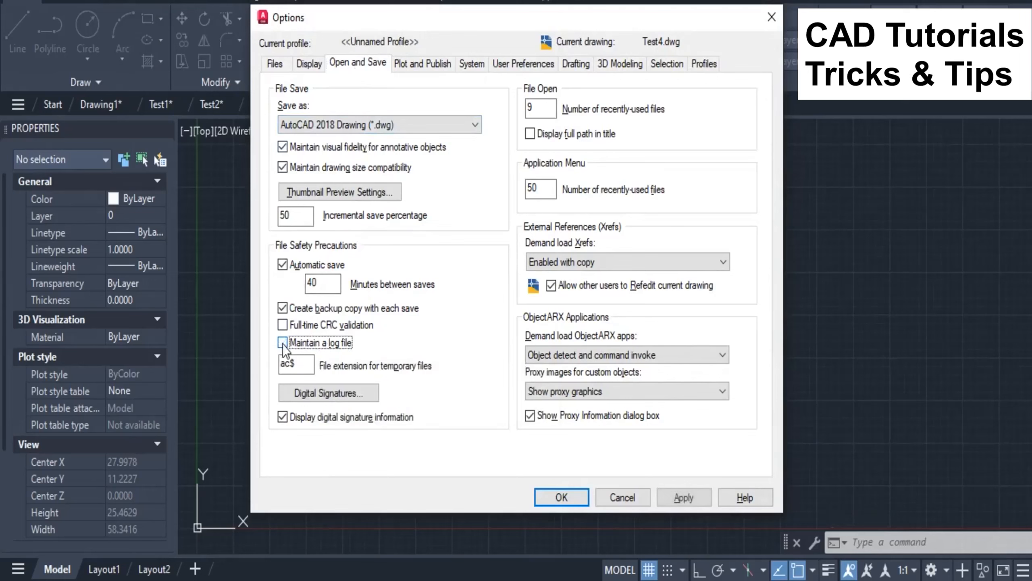
pyautogui.click(685, 499)
pyautogui.click(563, 497)
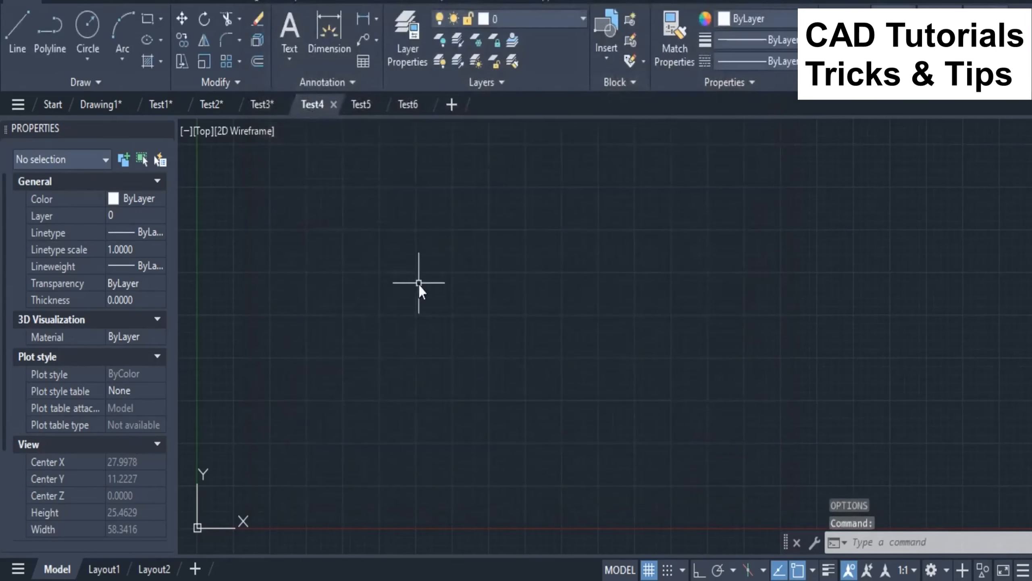
# Step: Draw a circle with a radius of about 3.9 in the Test4 drawing
pyautogui.write('c')
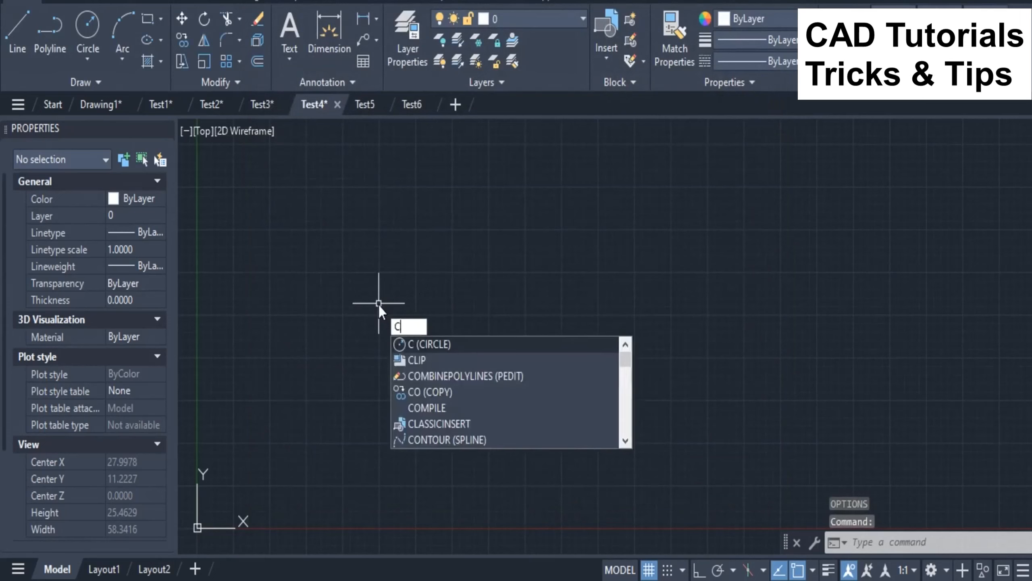
pyautogui.press('Return')
pyautogui.click(340, 295)
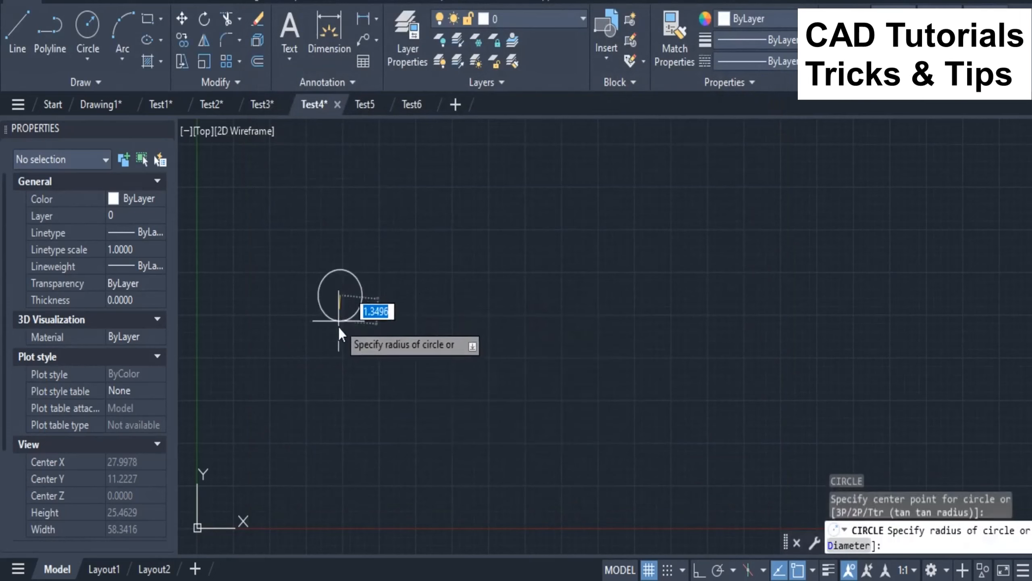
pyautogui.click(333, 362)
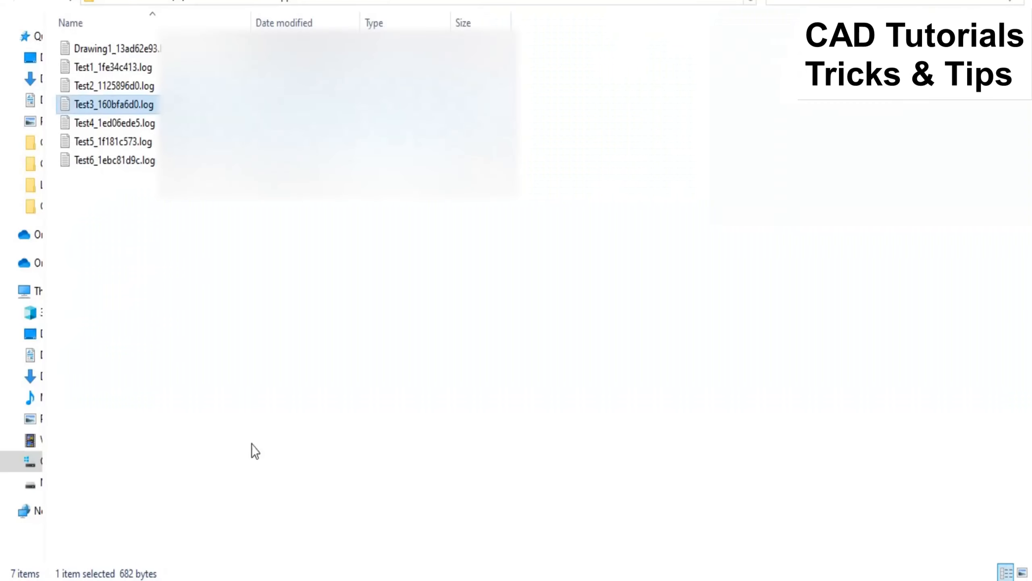
# Step: Open the Test4 log file in File Explorer and check which commands were recorded
pyautogui.doubleClick(123, 123)
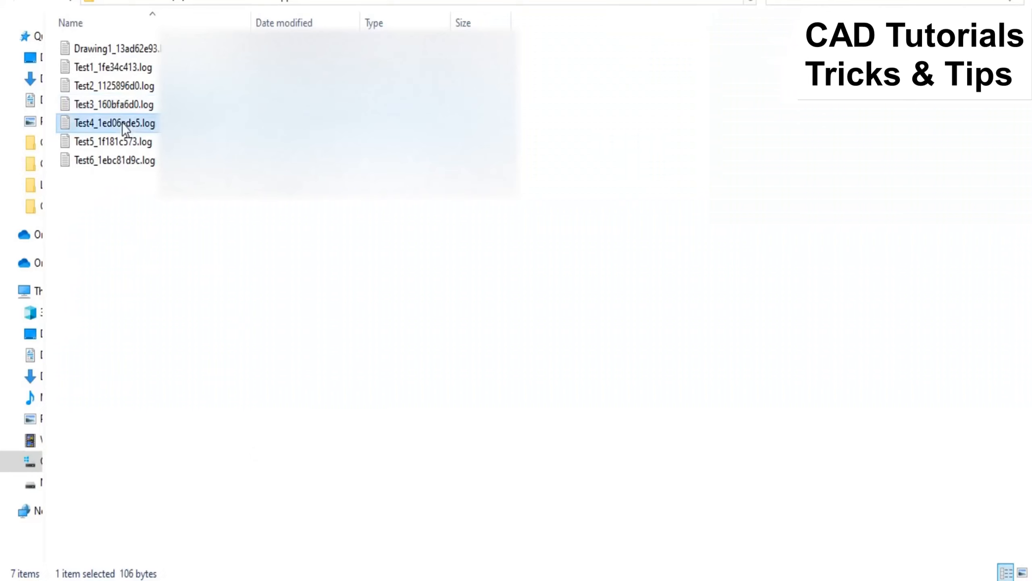
pyautogui.moveTo(203, 236); pyautogui.dragTo(138, 212)
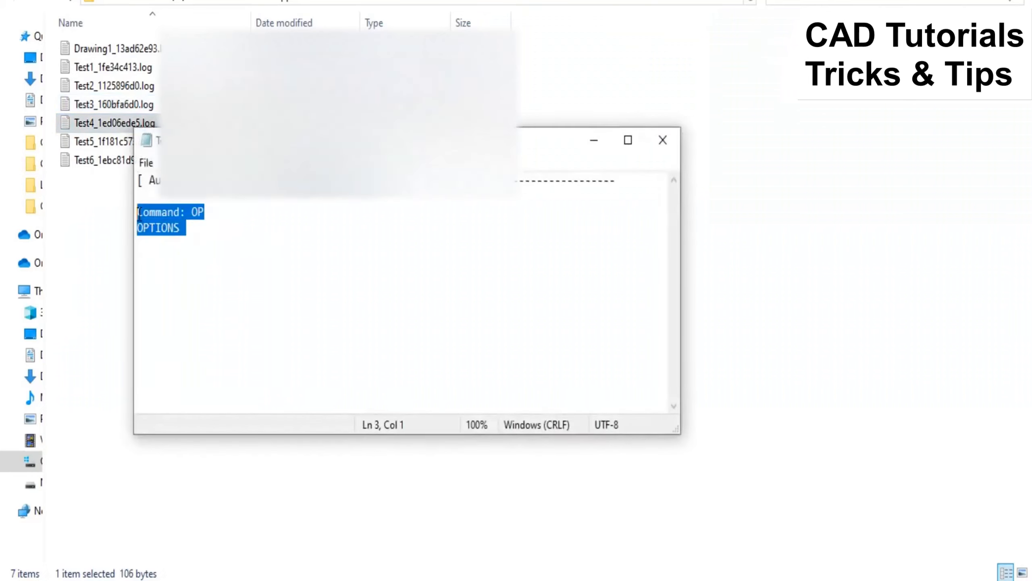
pyautogui.click(585, 140)
# Step: Return to the Test4 drawing in AutoCAD and enable Maintain a log file in the Open and Save options
pyautogui.moveTo(476, 574)
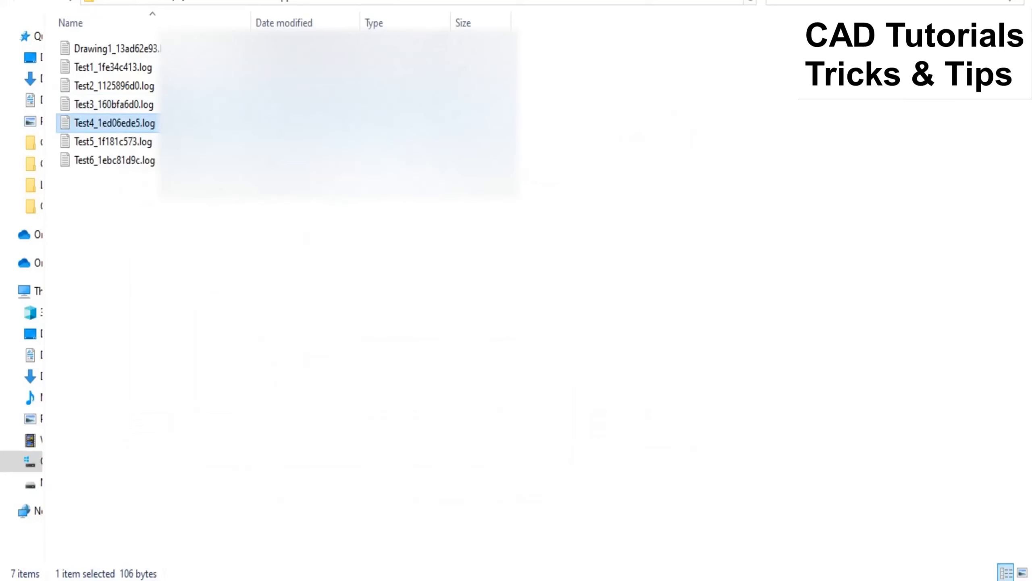
pyautogui.click(696, 555)
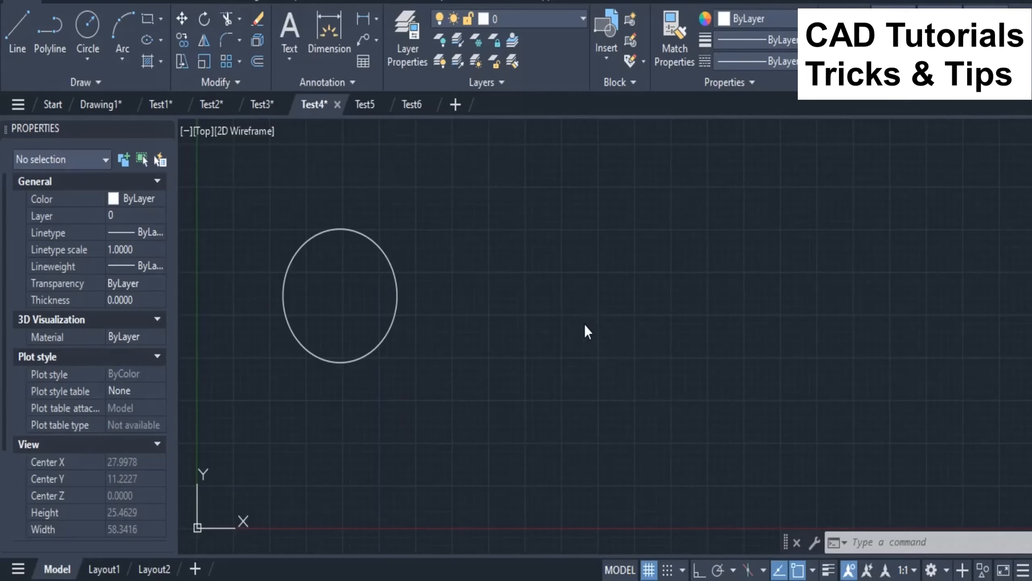
pyautogui.write('op')
pyautogui.press('Return')
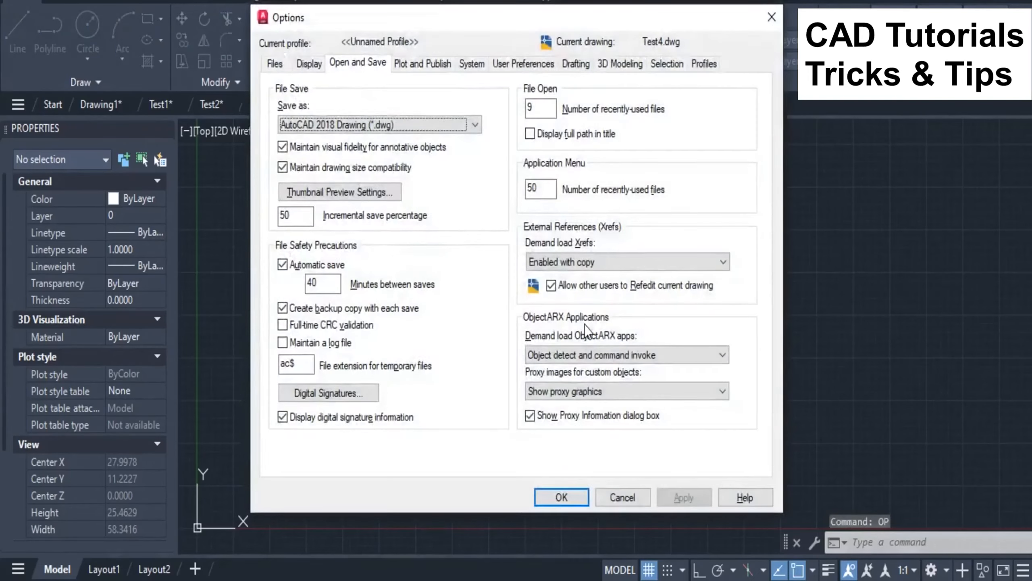
pyautogui.click(282, 343)
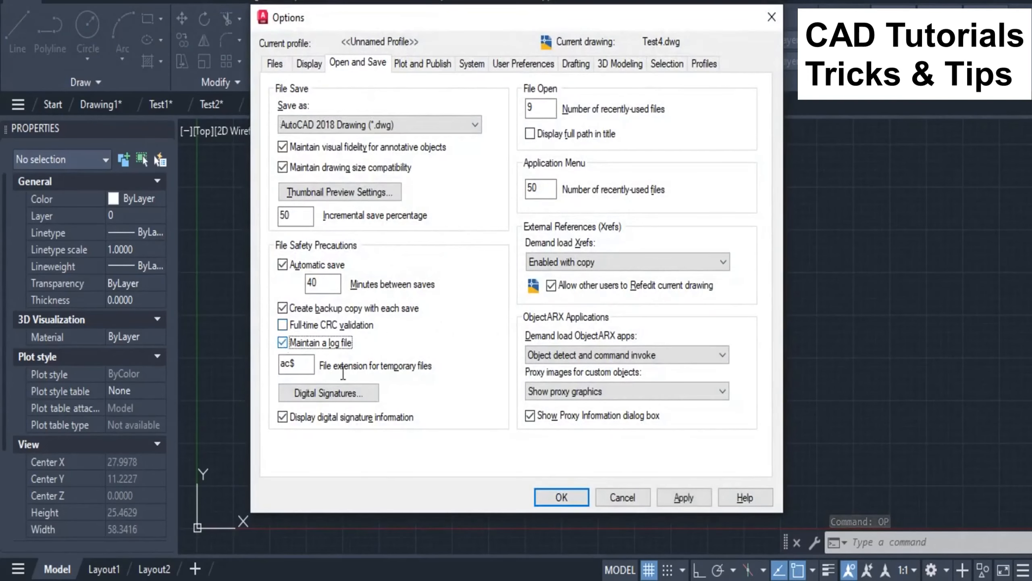
pyautogui.click(579, 496)
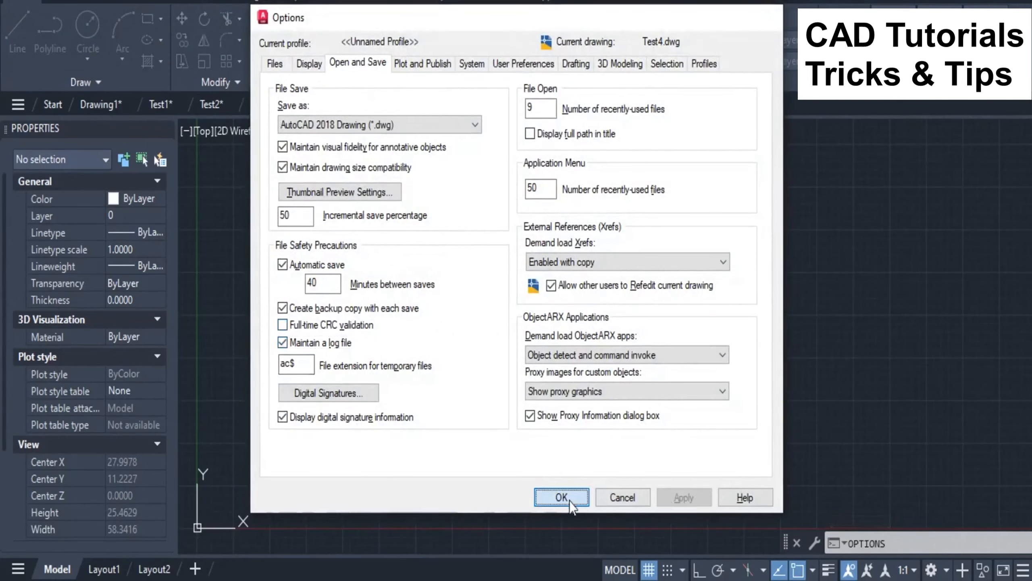
# Step: Draw a rectangle to the right of the circle with the RECTANG command, slightly shorter than the circle
pyautogui.write('rec')
pyautogui.press('Return')
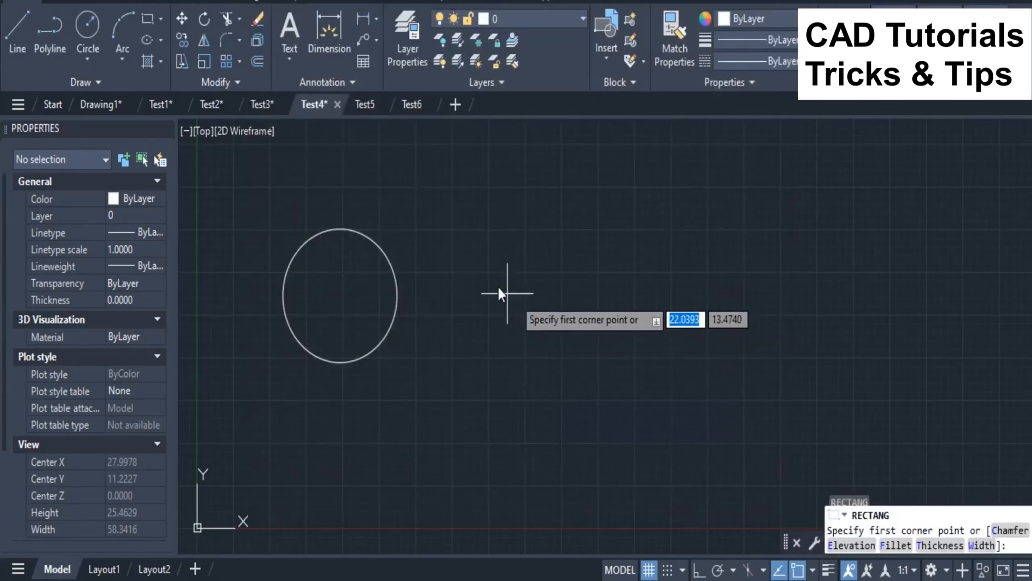
pyautogui.click(475, 263)
pyautogui.click(592, 372)
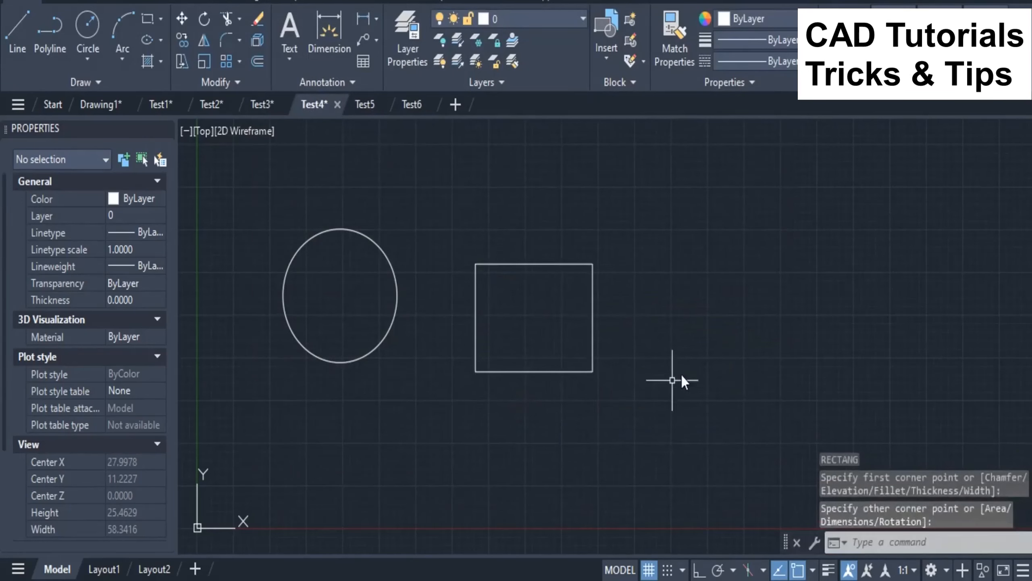
# Step: Draw a second circle to the right of the rectangle, about the same size as the first circle
pyautogui.write('c')
pyautogui.press('Return')
pyautogui.click(694, 304)
pyautogui.click(693, 368)
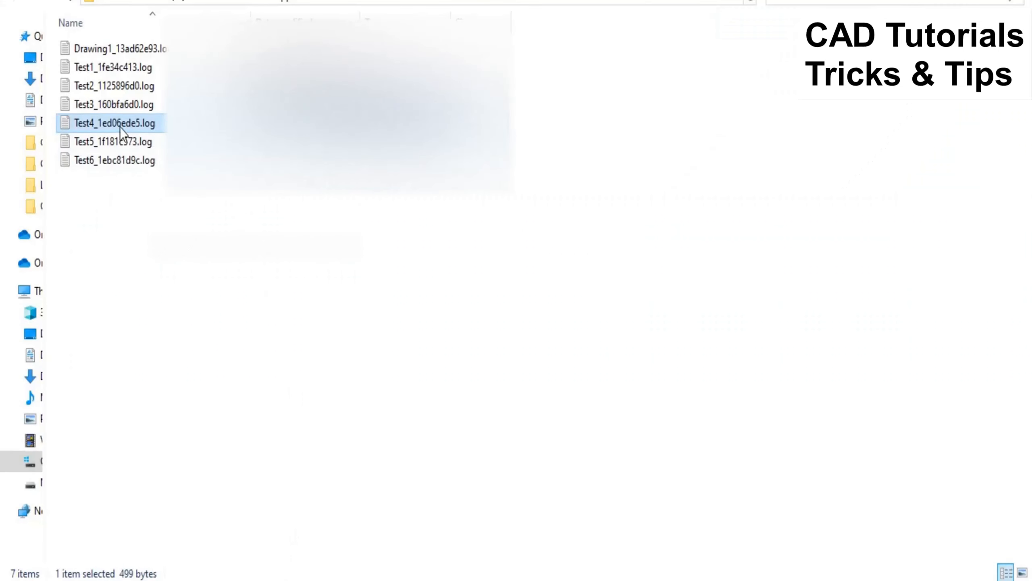
# Step: Reopen the Test4 log file, examine the entries for the rectangle and second circle, and close it
pyautogui.doubleClick(120, 128)
pyautogui.moveTo(673, 230); pyautogui.dragTo(674, 263)
pyautogui.moveTo(228, 273); pyautogui.dragTo(136, 264)
pyautogui.moveTo(190, 354); pyautogui.dragTo(137, 341)
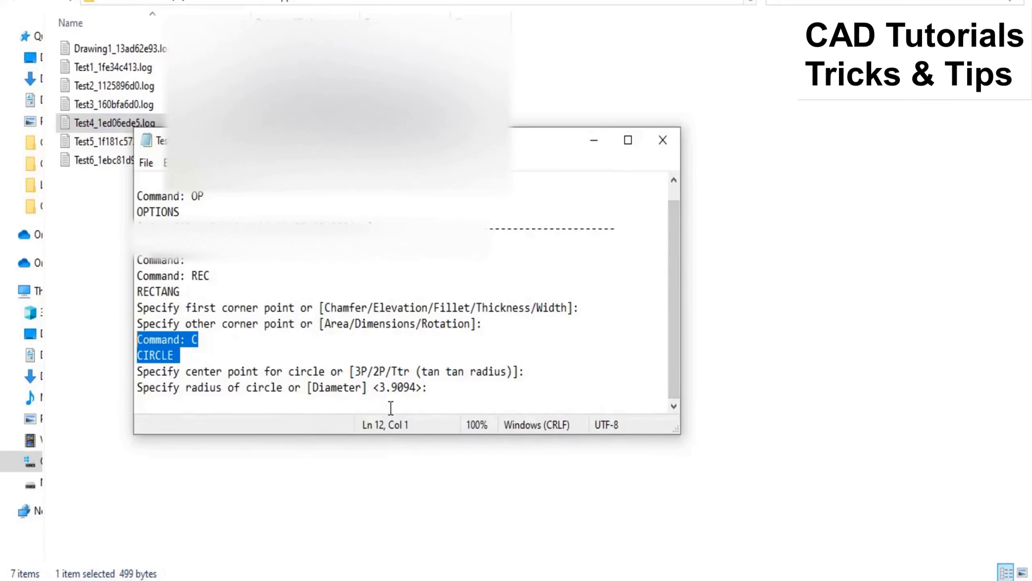
pyautogui.click(663, 141)
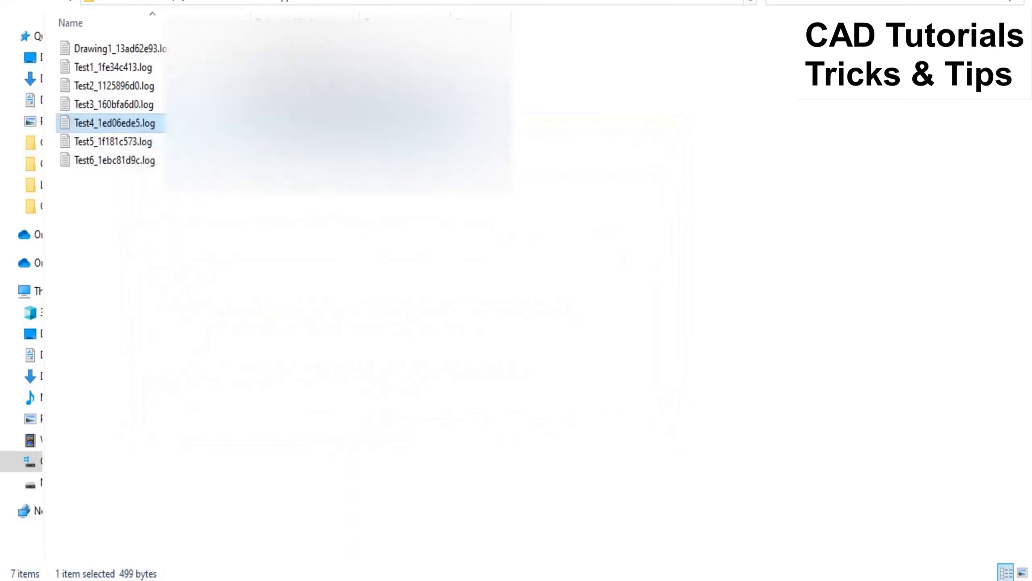
# Step: Switch to the Test5 drawing in AutoCAD and set the LOGFILEMODE system variable to 0
pyautogui.click(790, 527)
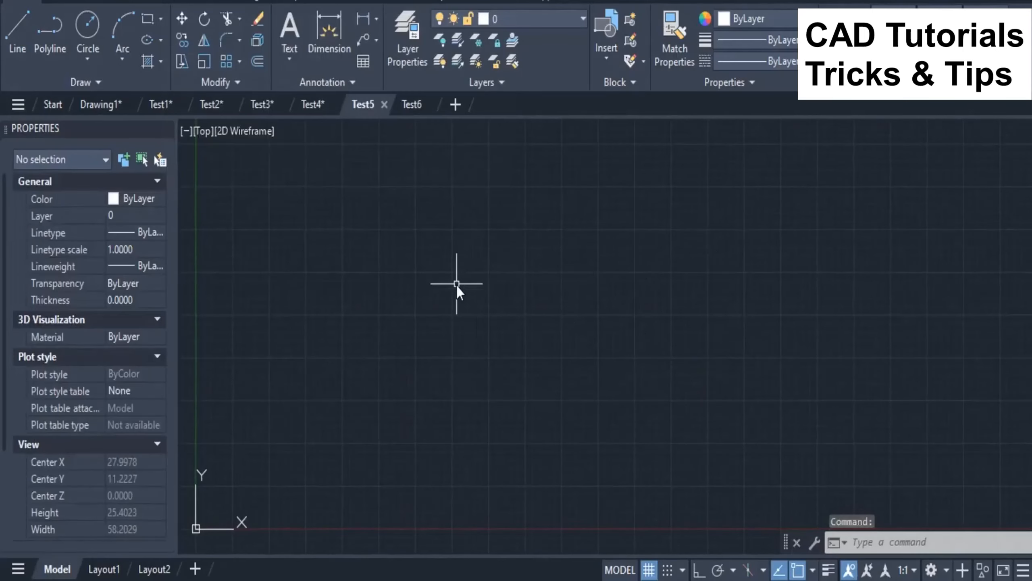
pyautogui.write('LO')
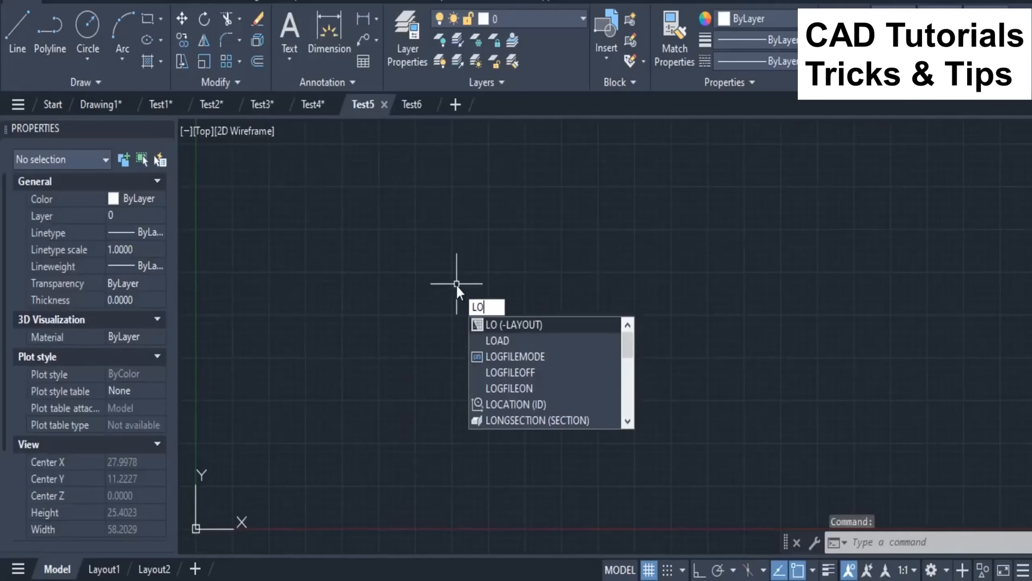
pyautogui.write('GFILEM')
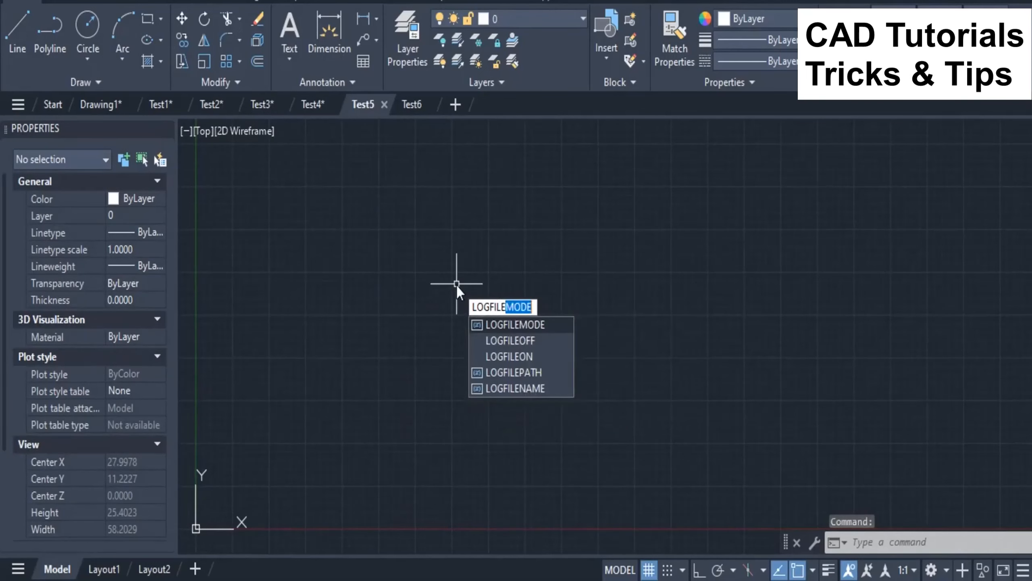
pyautogui.write('ODE')
pyautogui.press('Return')
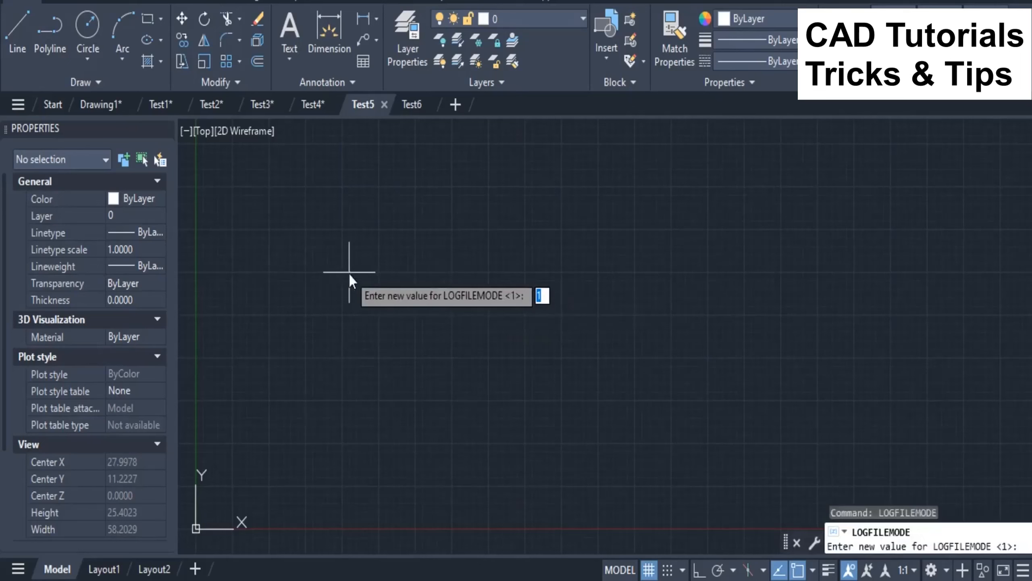
pyautogui.write('0')
pyautogui.press('Return')
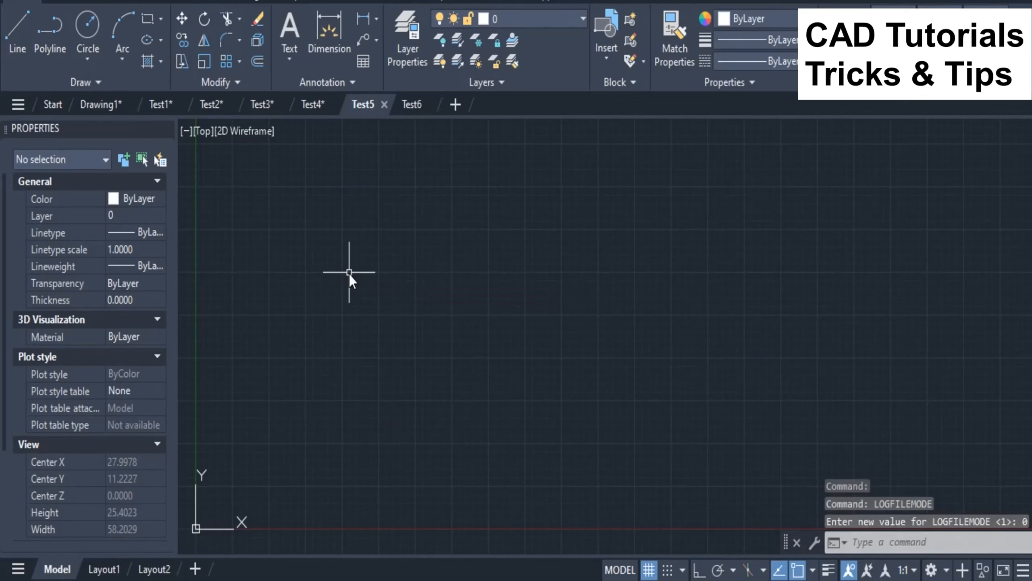
# Step: Draw an upward-bulging three-point arc in the Test5 drawing with the ARC command
pyautogui.write('ARC')
pyautogui.press('Return')
pyautogui.click(327, 354)
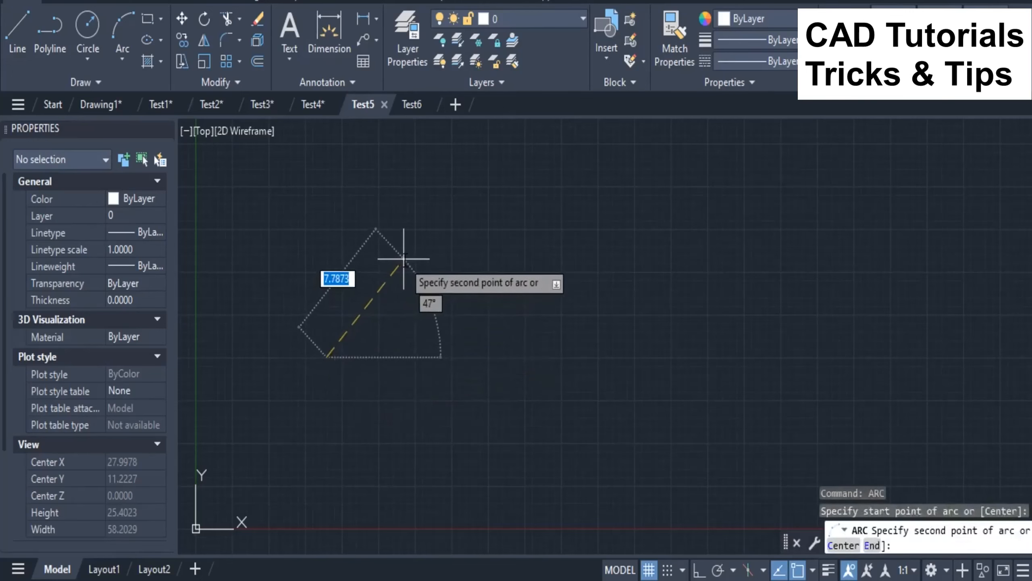
pyautogui.click(403, 259)
pyautogui.click(482, 345)
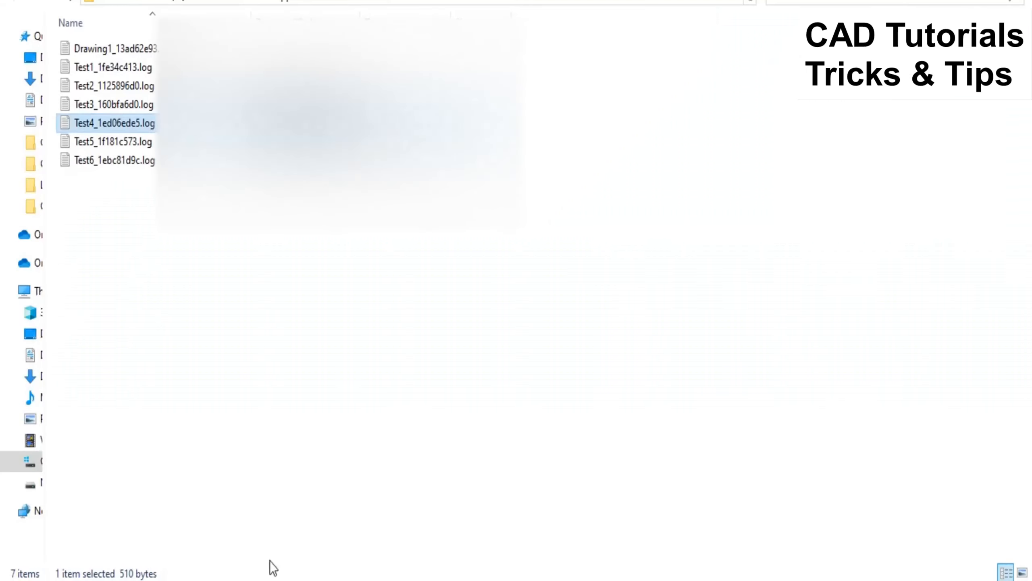
# Step: Open the Test5 log file, examine the recorded LOGFILEMODE entry, and close the file
pyautogui.doubleClick(107, 143)
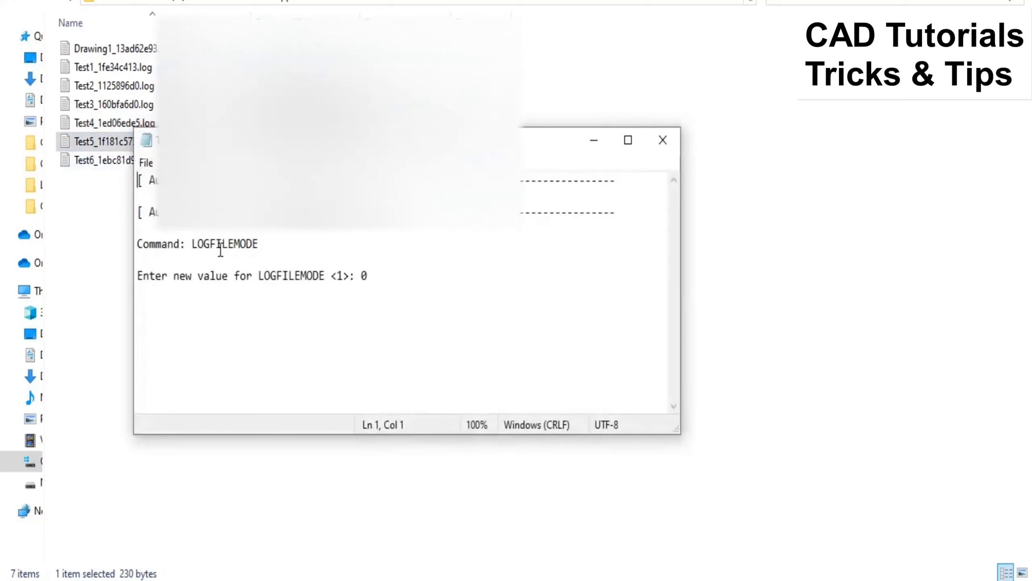
pyautogui.moveTo(401, 279); pyautogui.dragTo(138, 277)
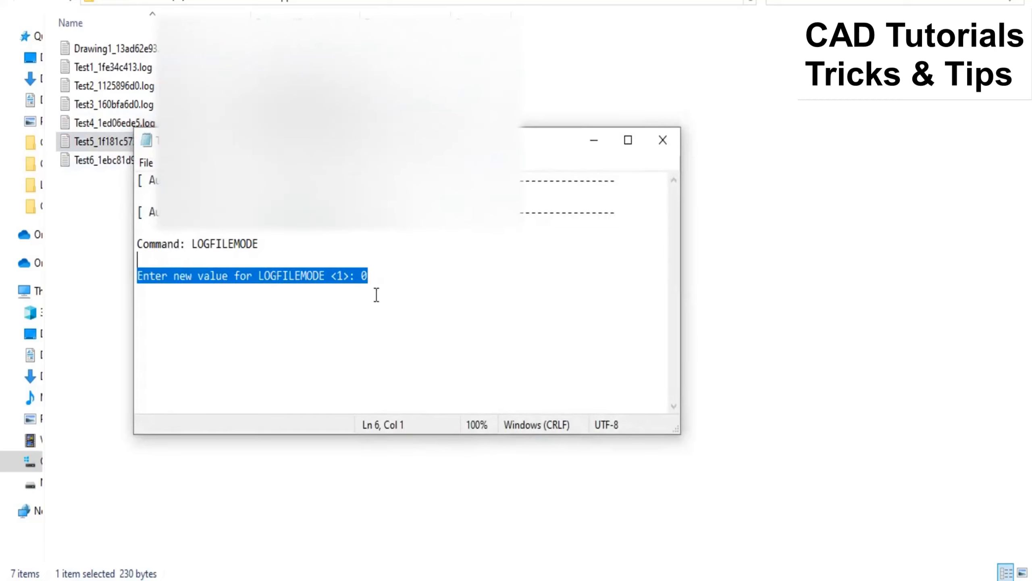
pyautogui.click(663, 140)
# Step: Switch to the Test5 drawing in AutoCAD and draw a nearly square rectangle to the right of the arc with the RECTANG command
pyautogui.moveTo(516, 578)
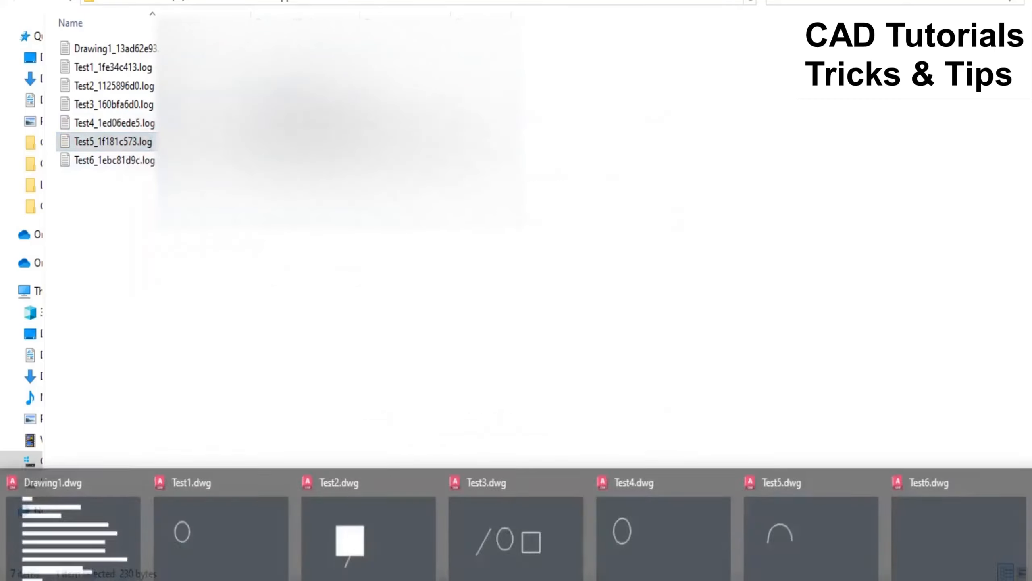
pyautogui.click(831, 536)
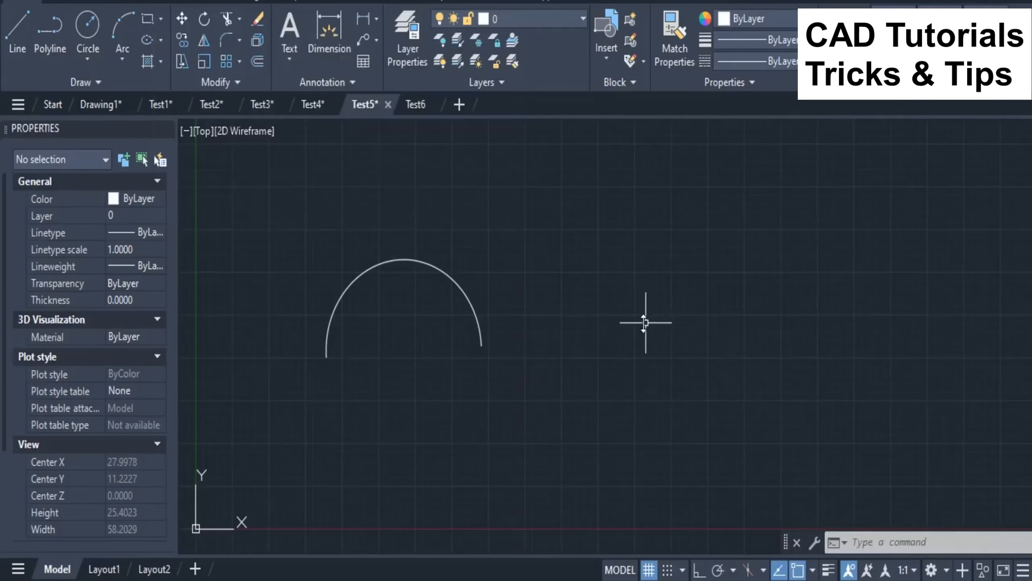
pyautogui.write('rec')
pyautogui.press('Return')
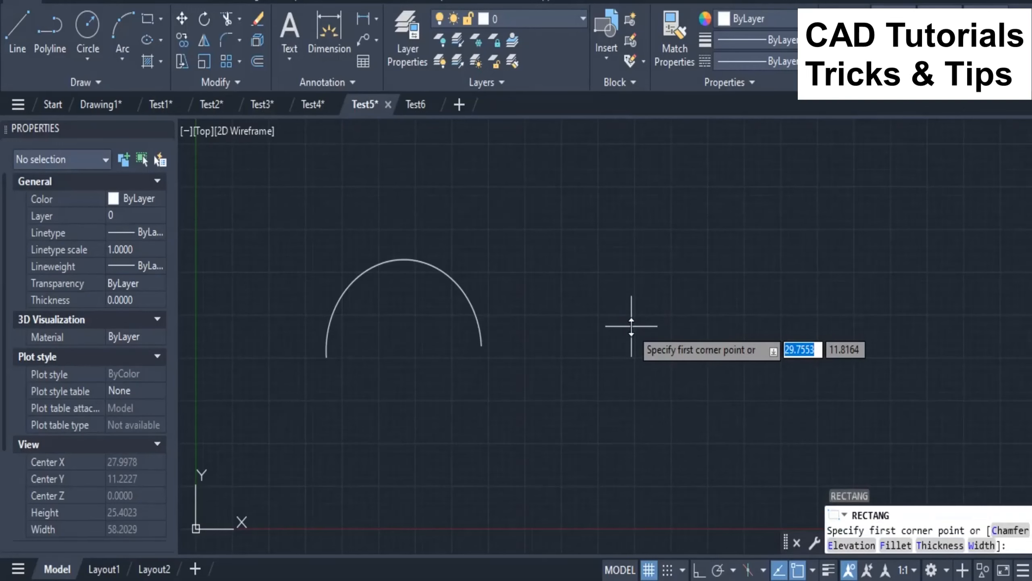
pyautogui.click(553, 268)
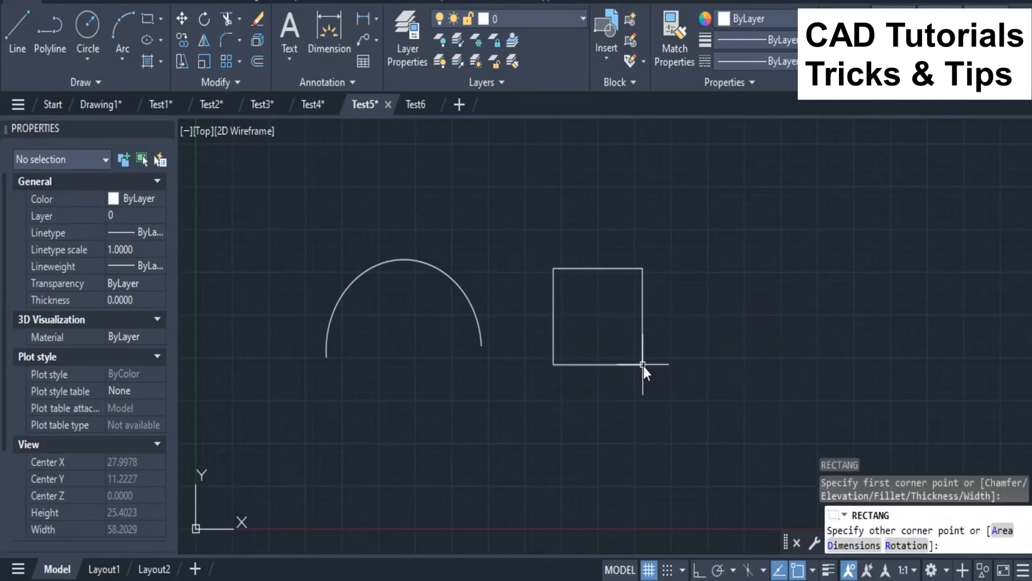
pyautogui.click(643, 366)
# Step: Draw a four-sided polygon inscribed in a circle to the right of the rectangle, with one corner pointing almost straight up
pyautogui.write('poly')
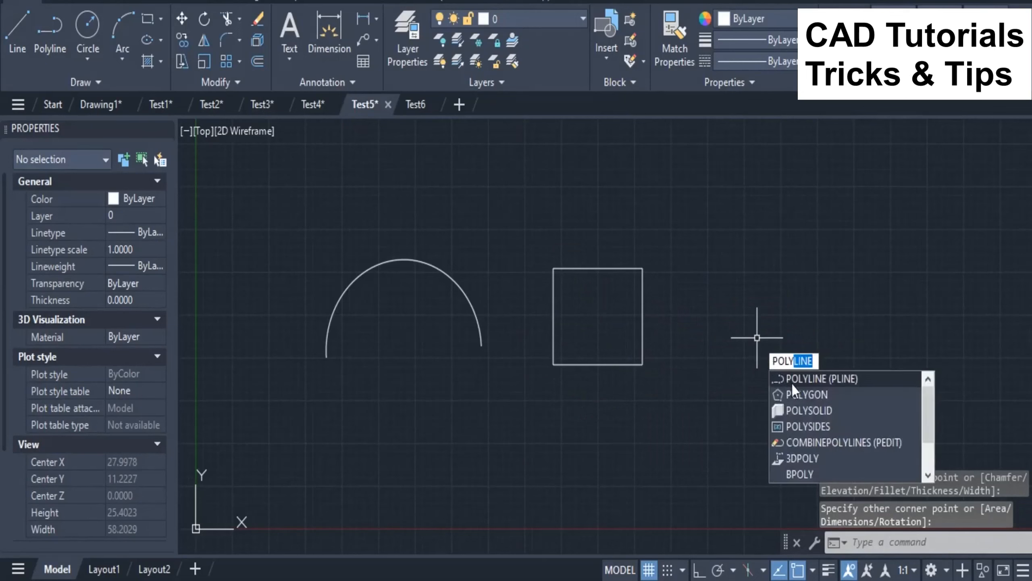
pyautogui.click(795, 393)
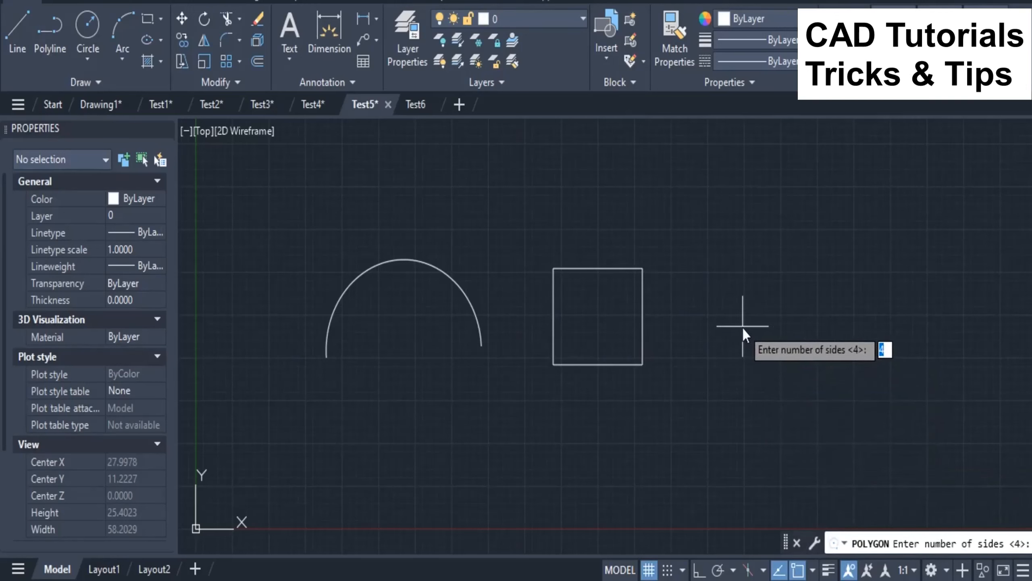
pyautogui.press('Return')
pyautogui.click(738, 337)
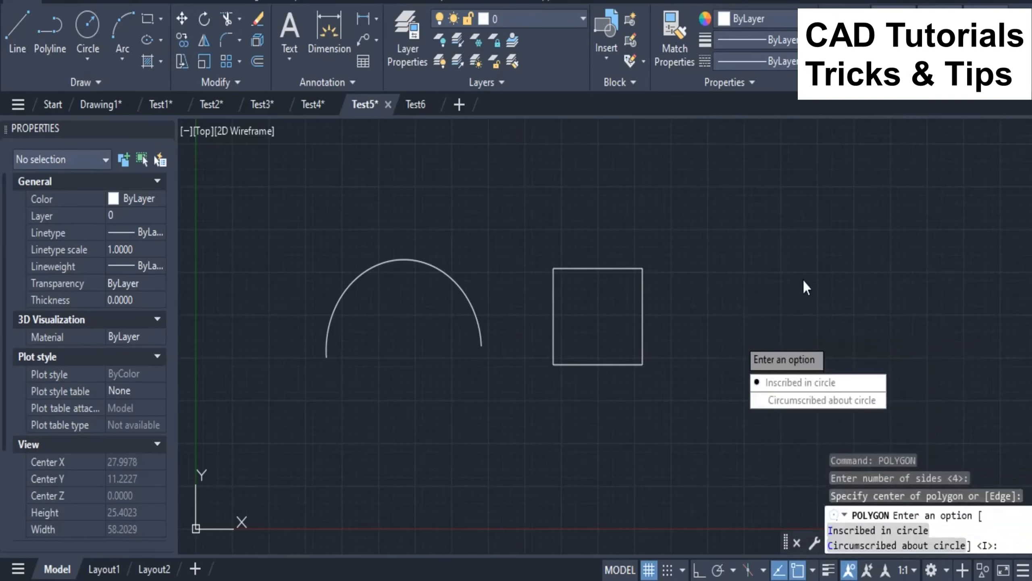
pyautogui.press('Return')
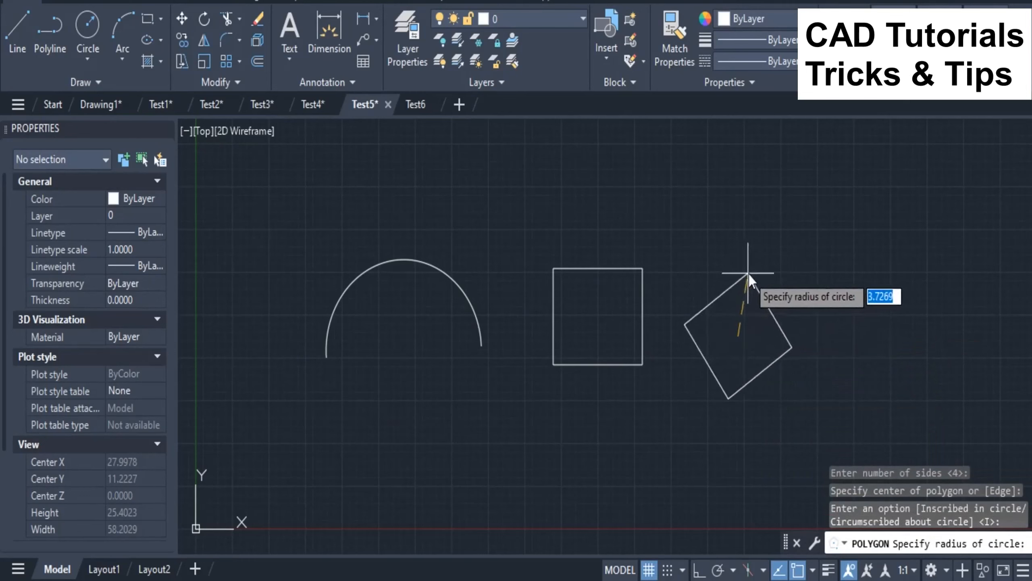
pyautogui.click(743, 252)
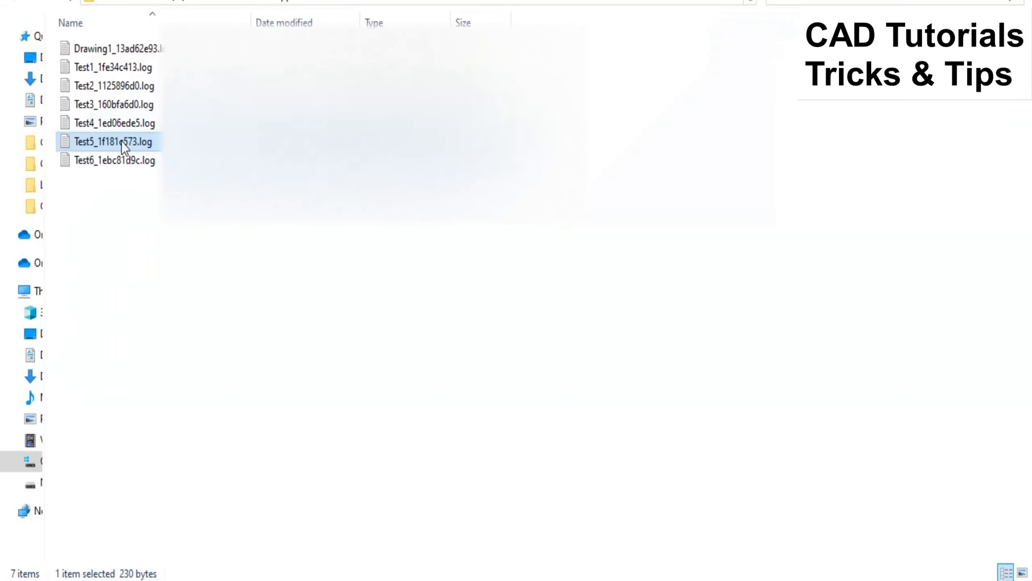
# Step: Reopen the Test5 log file and check it for rectangle and polygon entries, putting the file away when done
pyautogui.doubleClick(121, 141)
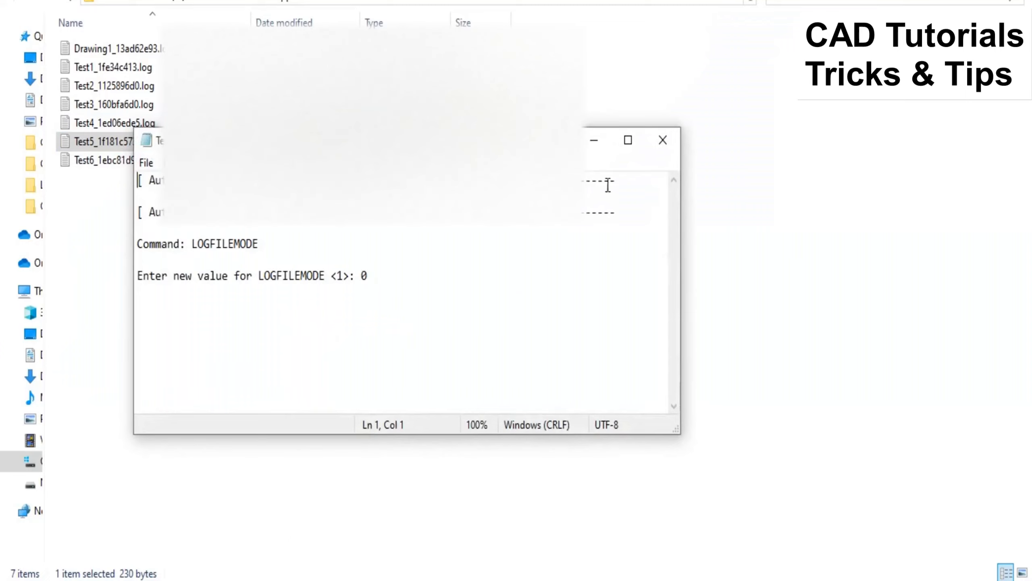
pyautogui.click(179, 304)
pyautogui.click(594, 143)
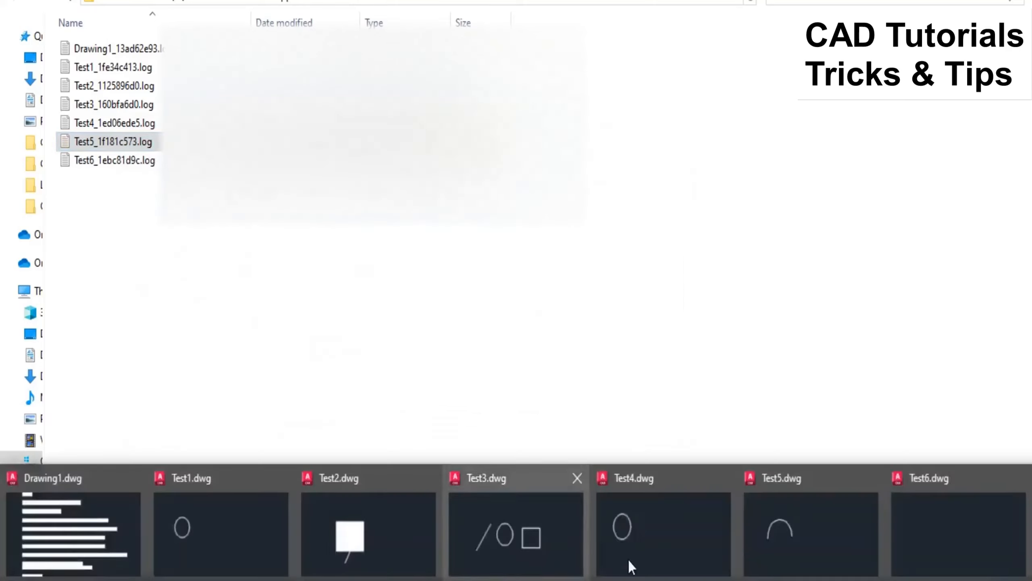
# Step: Switch to the Test5 drawing in AutoCAD and set the LOGFILEMODE system variable to 1
pyautogui.click(795, 542)
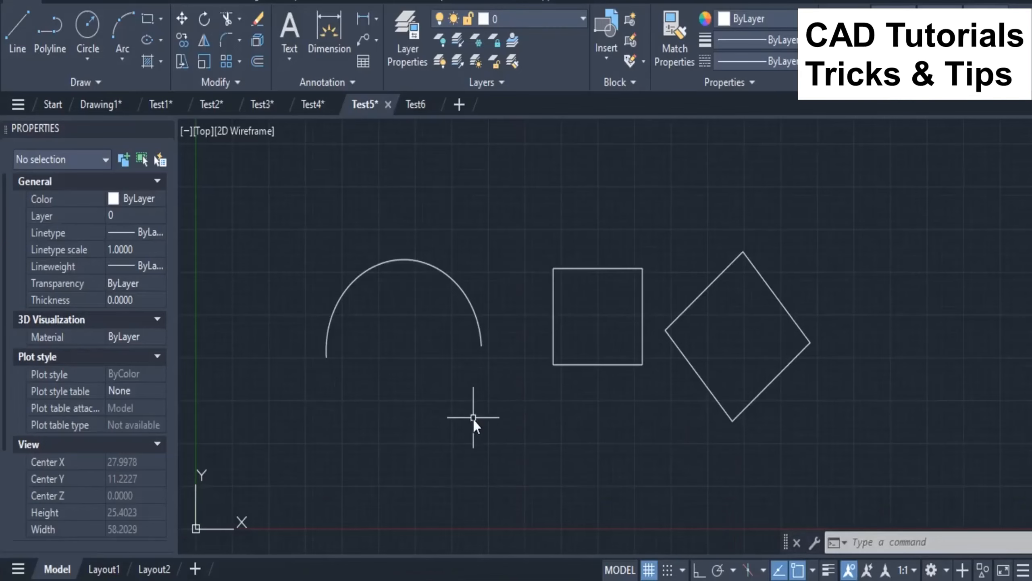
pyautogui.write('LO')
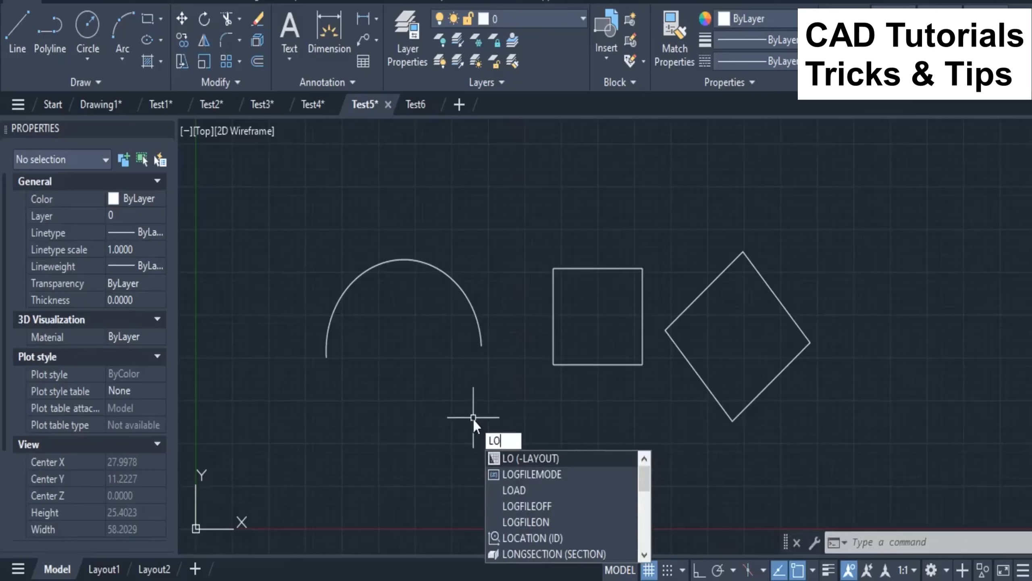
pyautogui.write('GFILE')
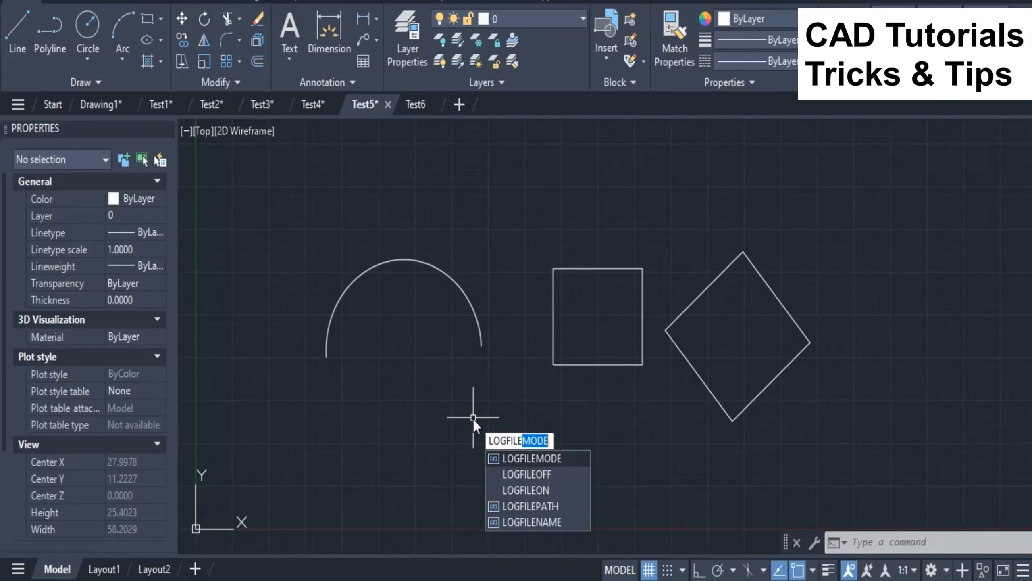
pyautogui.write('MODE')
pyautogui.press('Return')
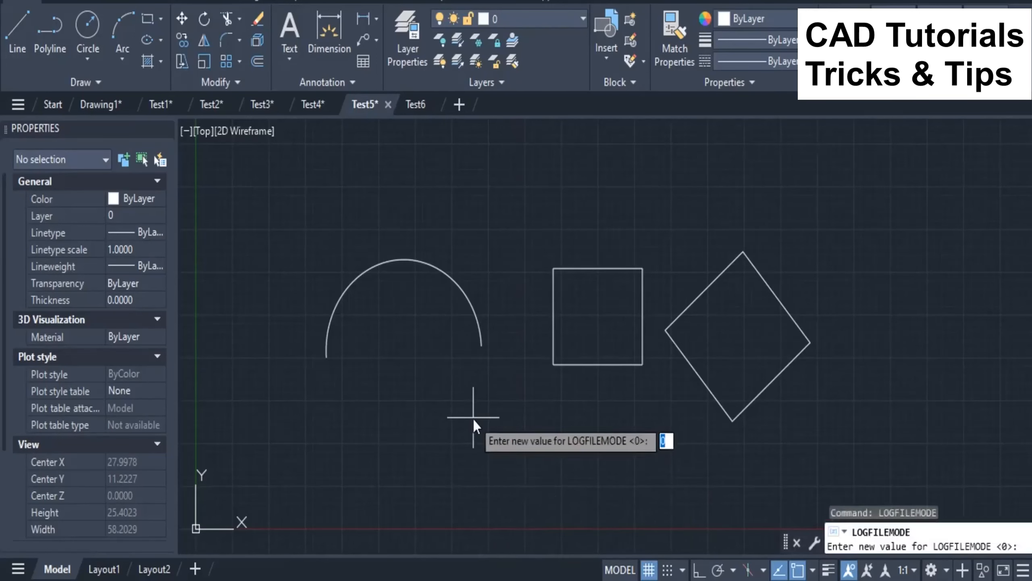
pyautogui.write('1')
pyautogui.press('Return')
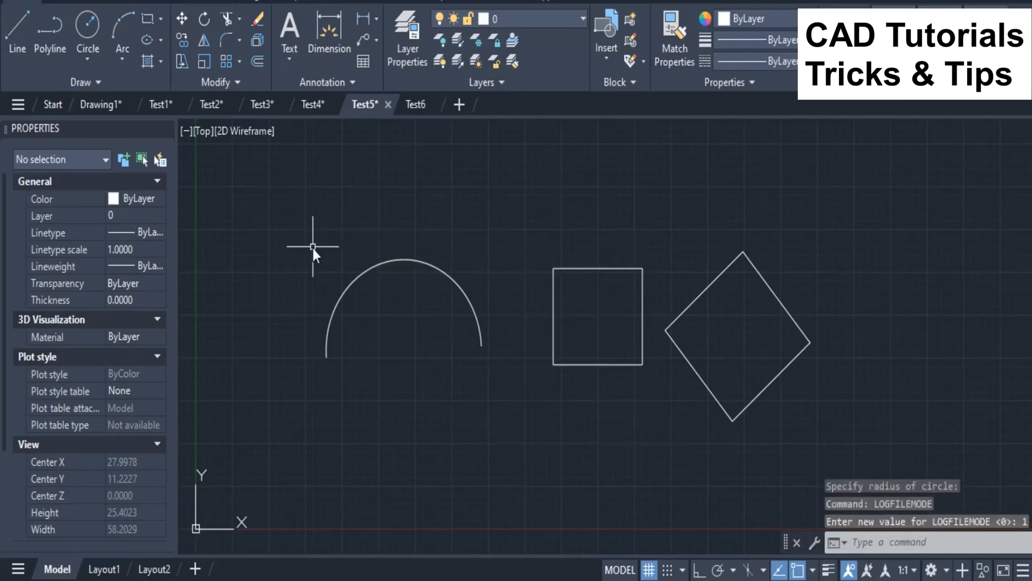
# Step: Draw a circle by center and radius to the right of the polygon, slightly smaller than the polygon
pyautogui.scroll(-2, 312, 246)
pyautogui.click(88, 26)
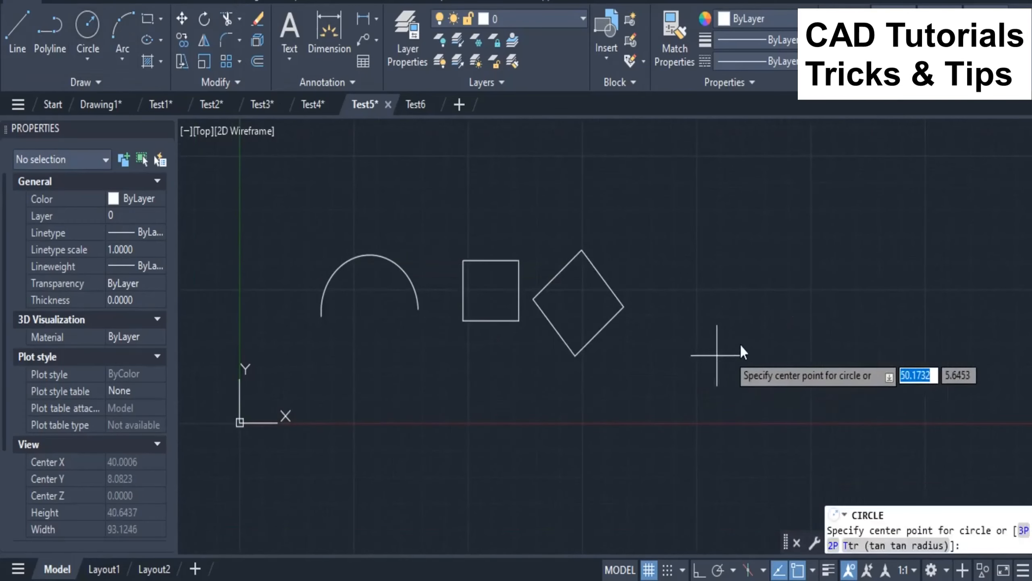
pyautogui.click(731, 293)
pyautogui.click(732, 338)
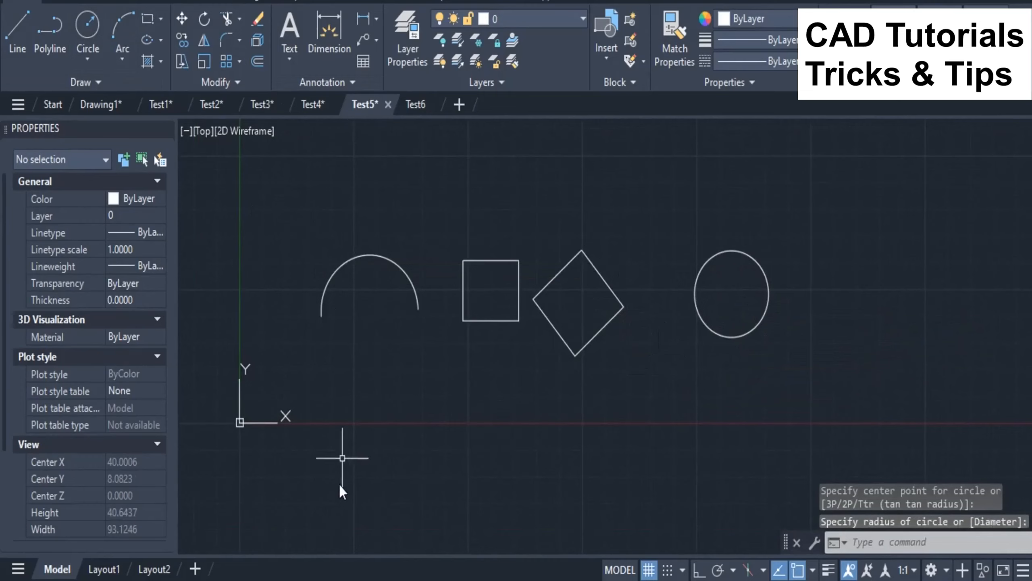
# Step: Examine the circle command entries in the Test5 log file, close it, and return to the Test5 drawing in AutoCAD
pyautogui.click(274, 580)
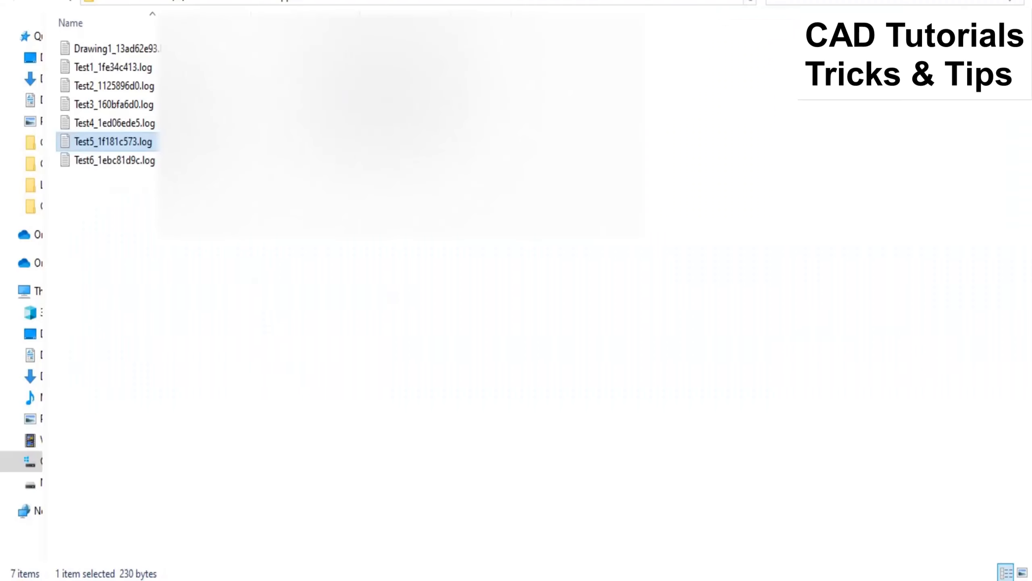
pyautogui.doubleClick(132, 143)
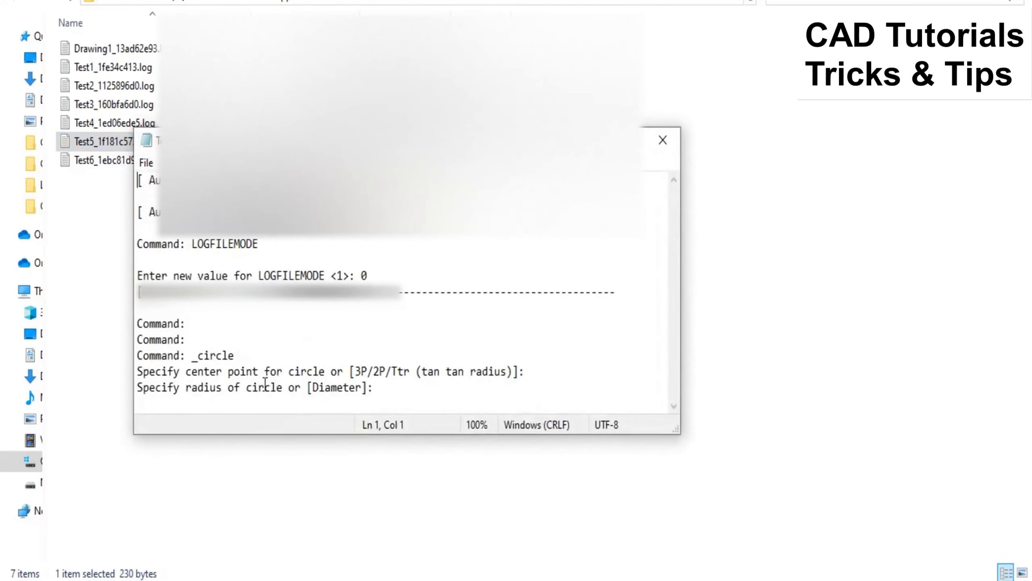
pyautogui.click(247, 356)
pyautogui.moveTo(248, 356); pyautogui.dragTo(129, 339)
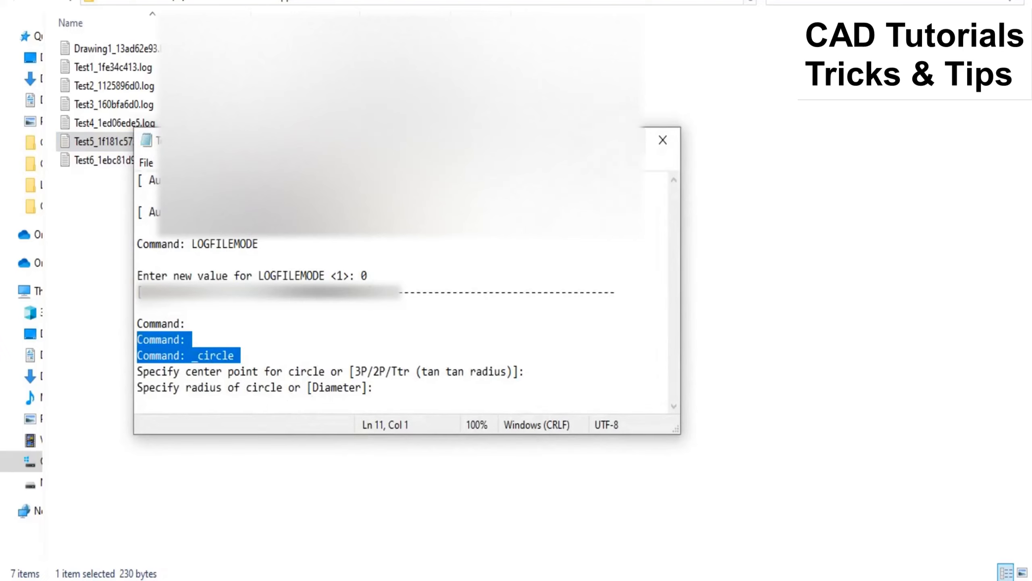
pyautogui.click(663, 140)
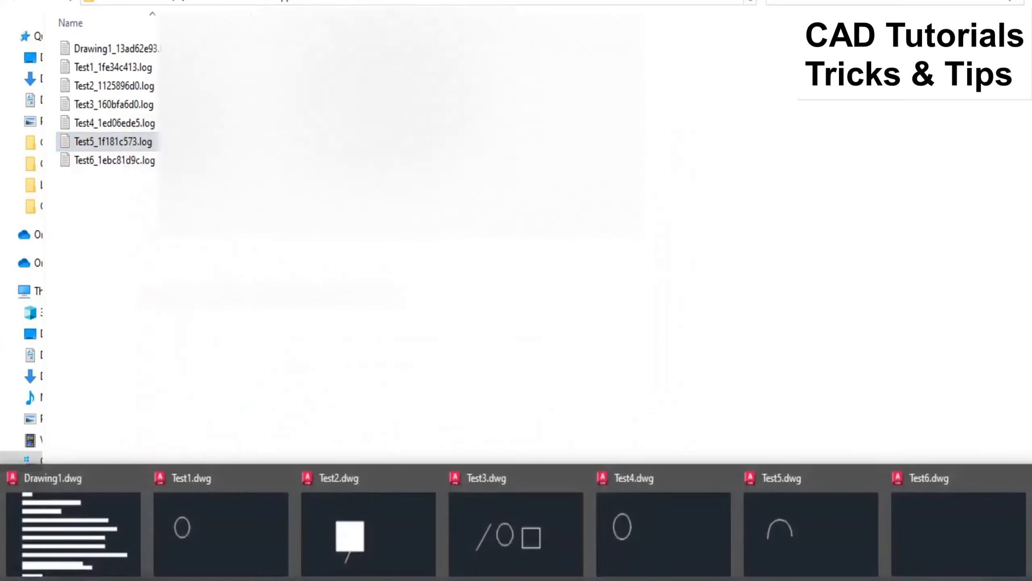
pyautogui.click(784, 524)
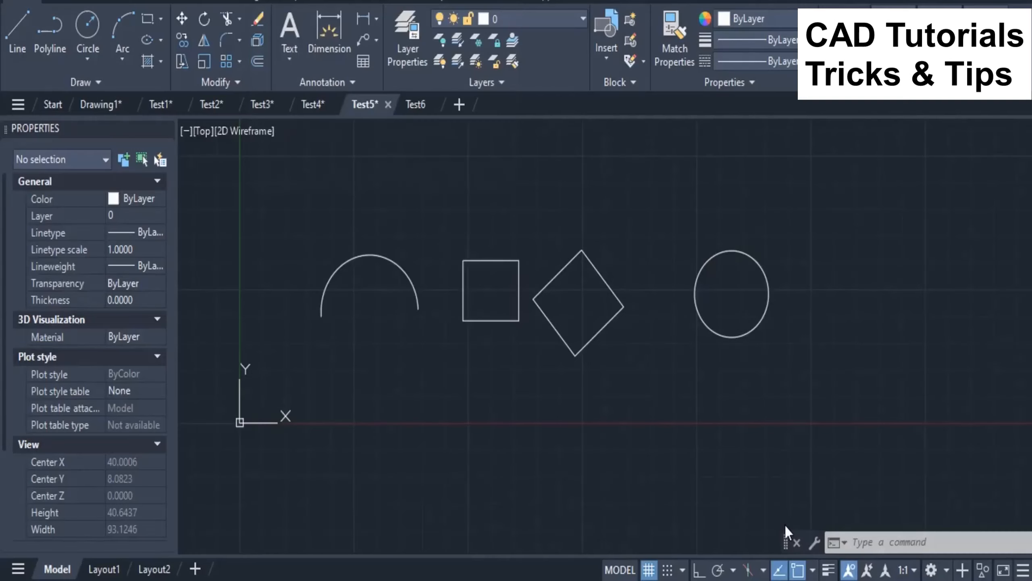